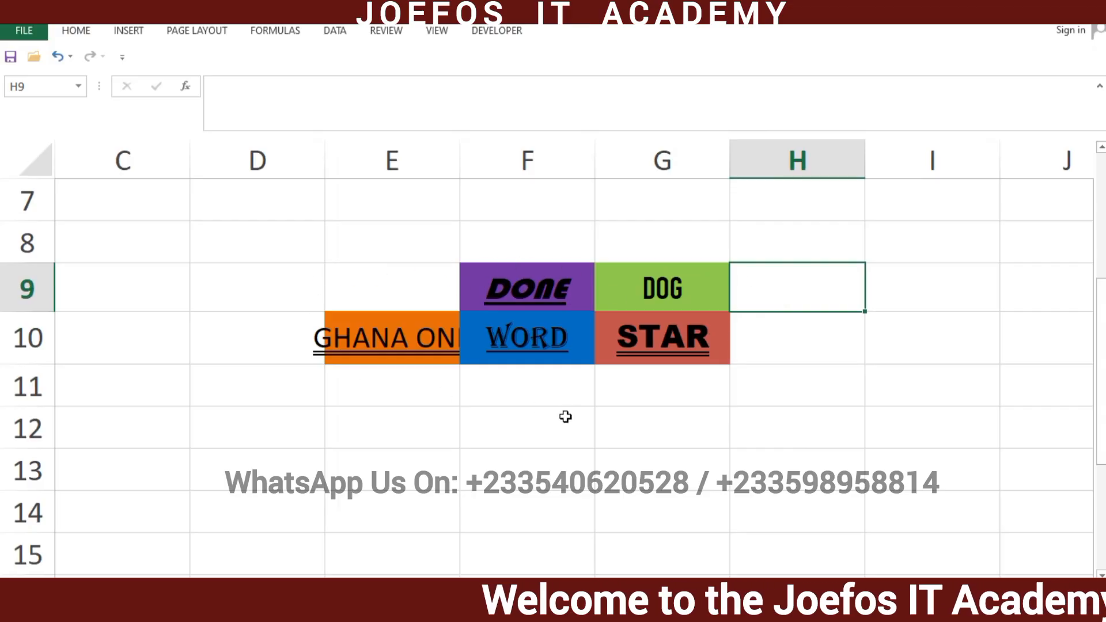
Step: Review the coloured, styled word cells in F9:G9 and E10:G10 of the worksheet
left_click(628, 358)
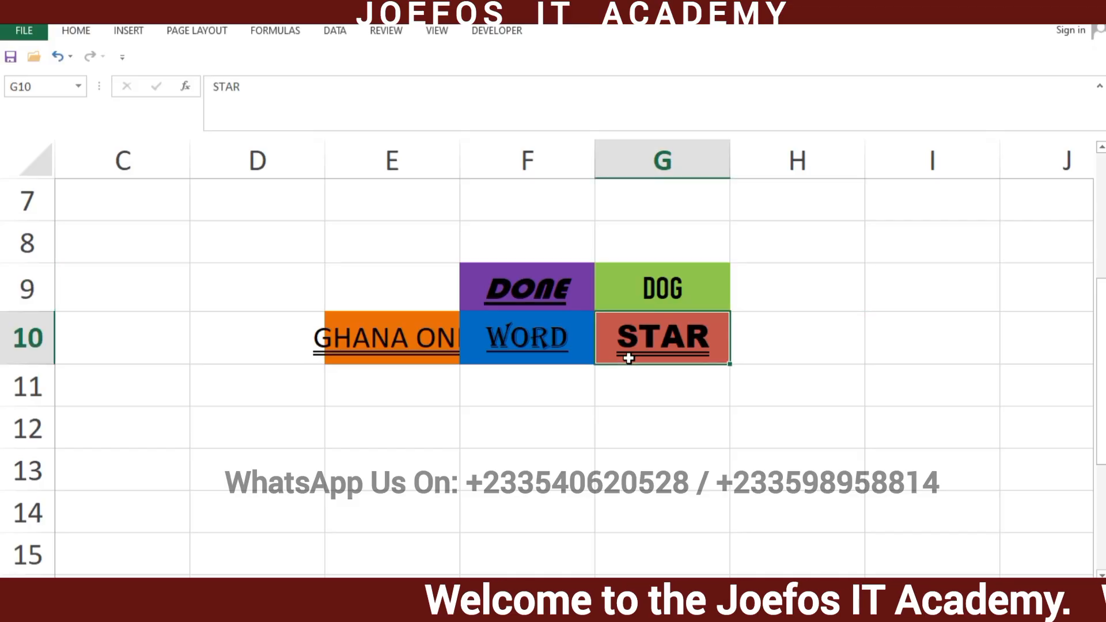
left_click(529, 295)
left_click(673, 294)
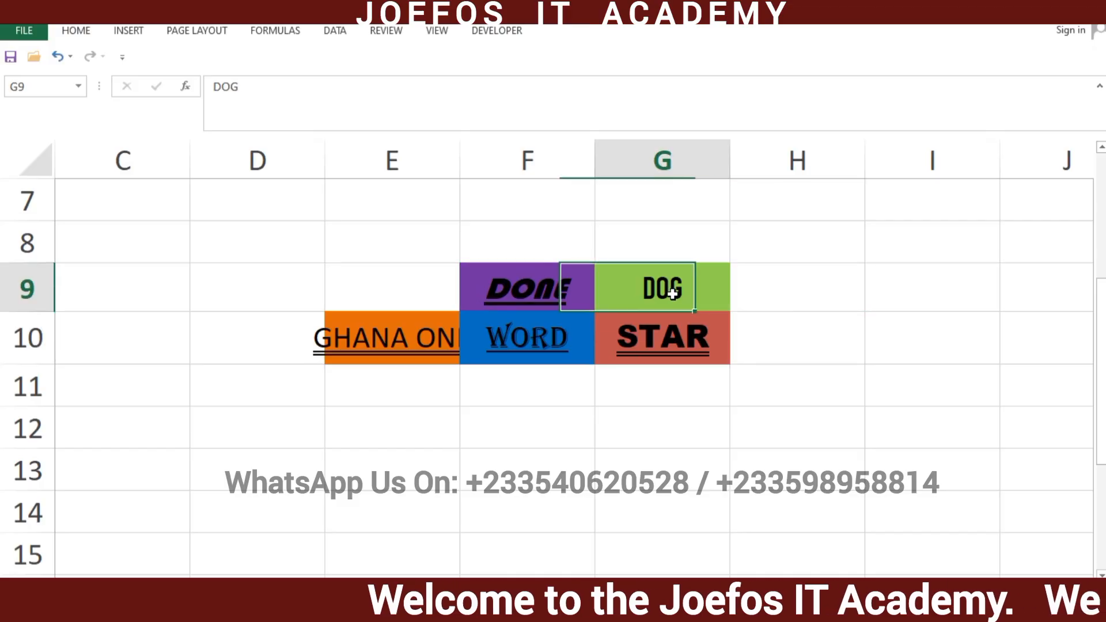
left_click(550, 339)
left_click(401, 339)
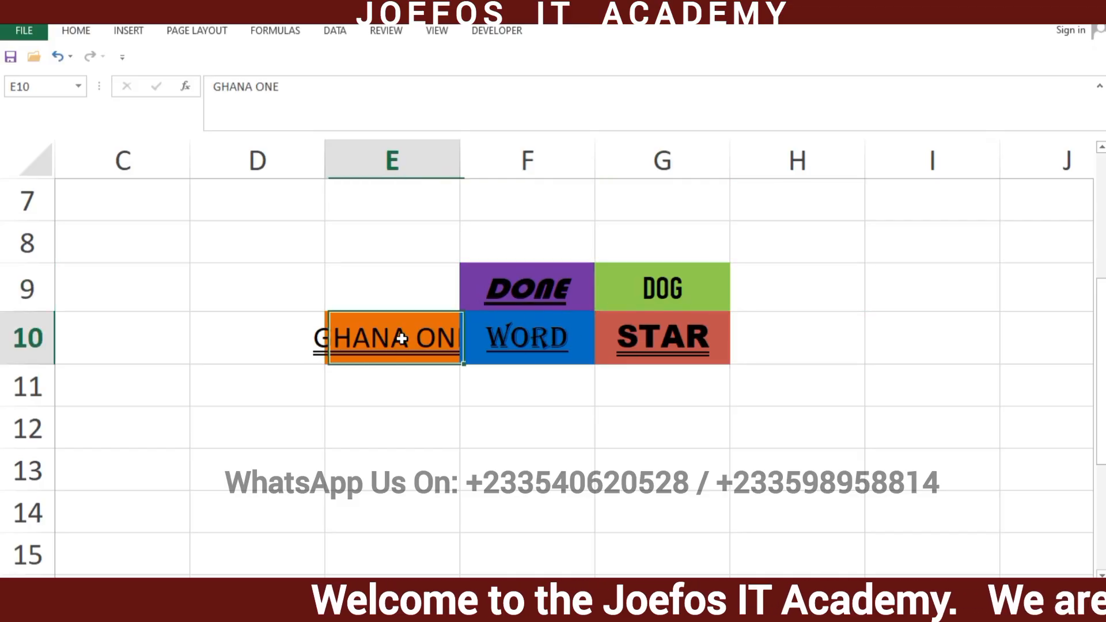
left_click(660, 353)
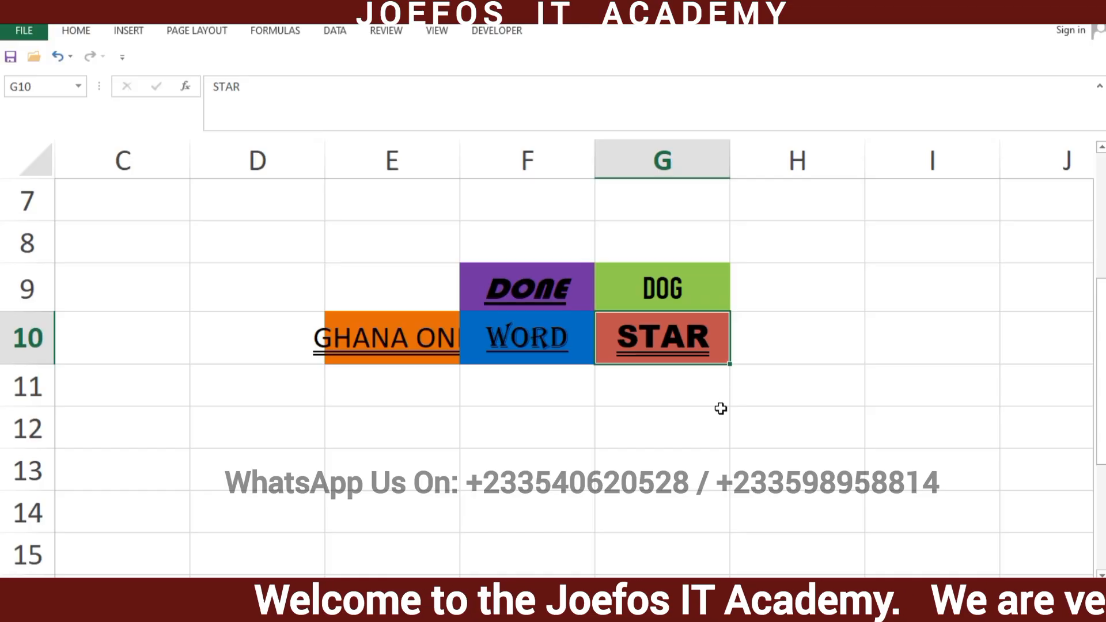
left_click(677, 418)
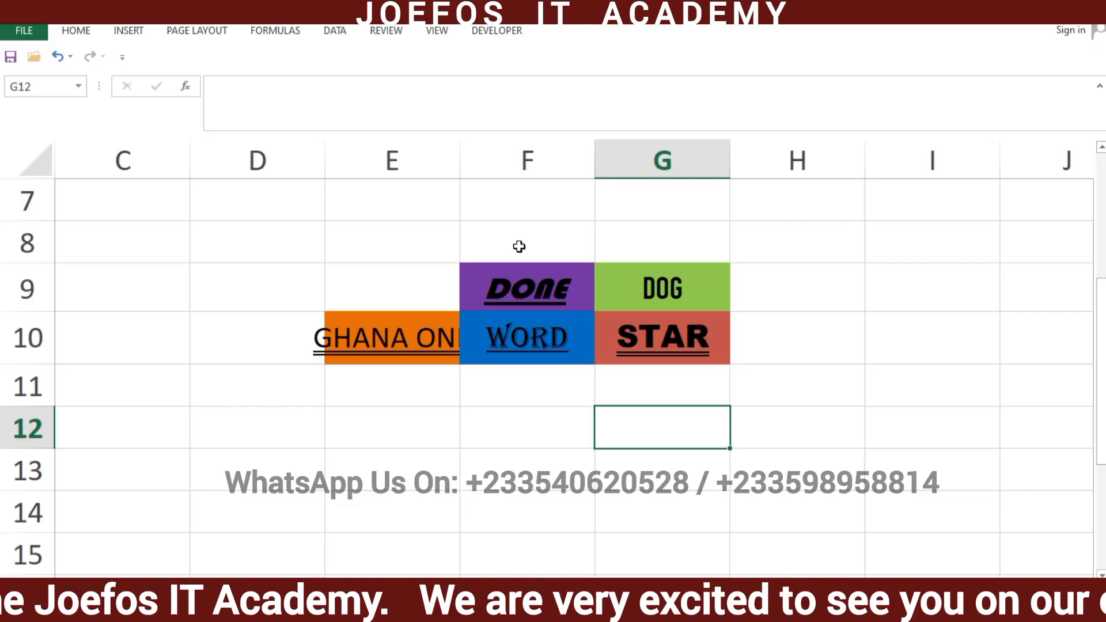
left_click(639, 287)
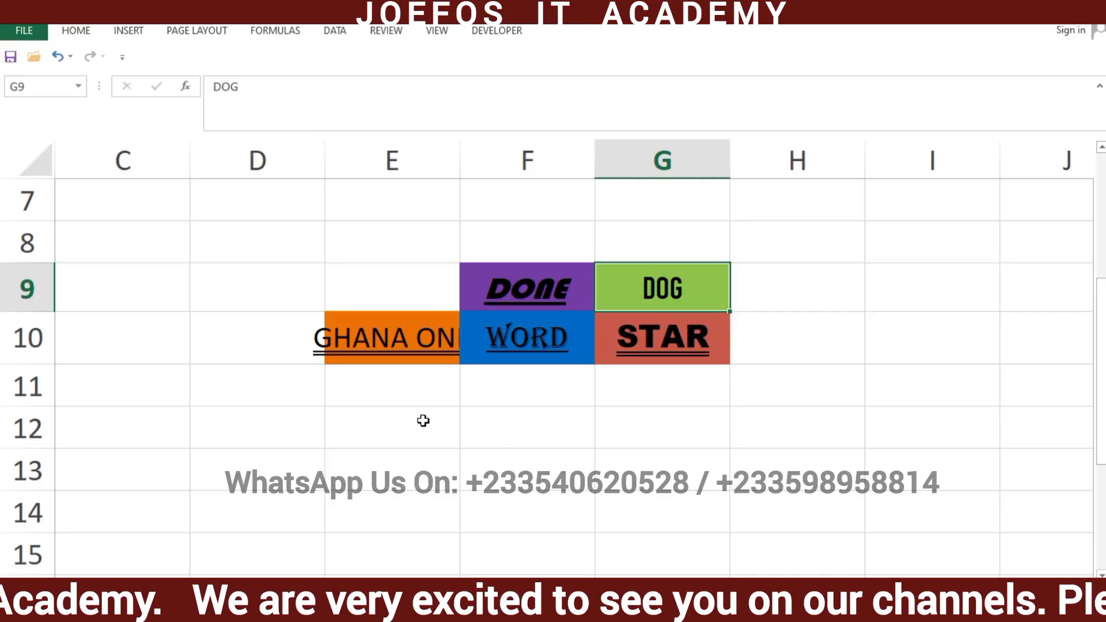
left_click(527, 420)
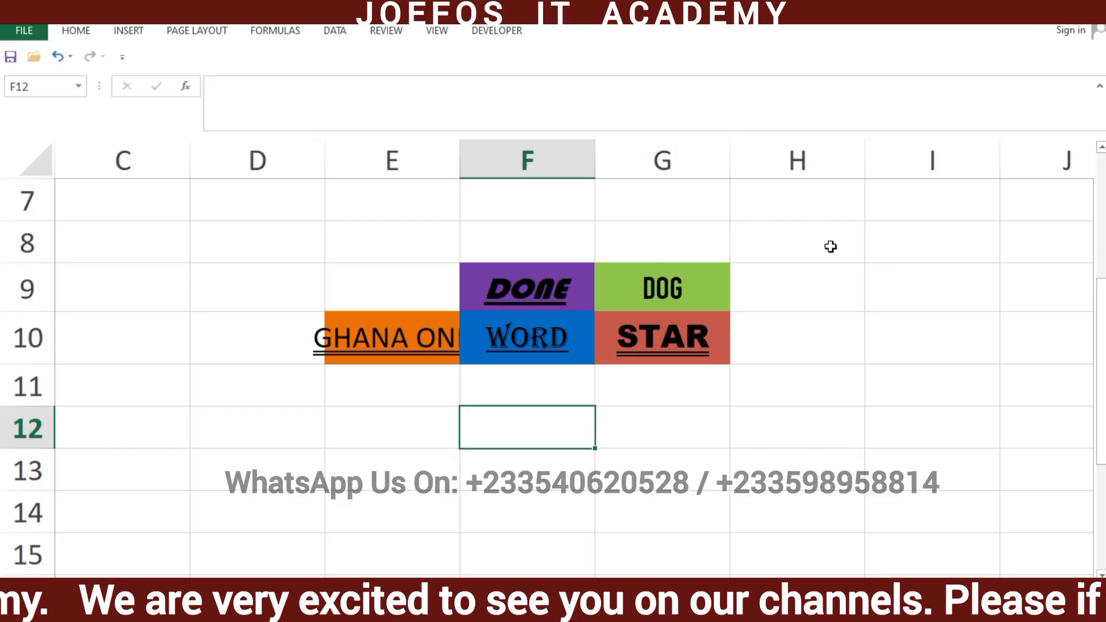
left_click(804, 246)
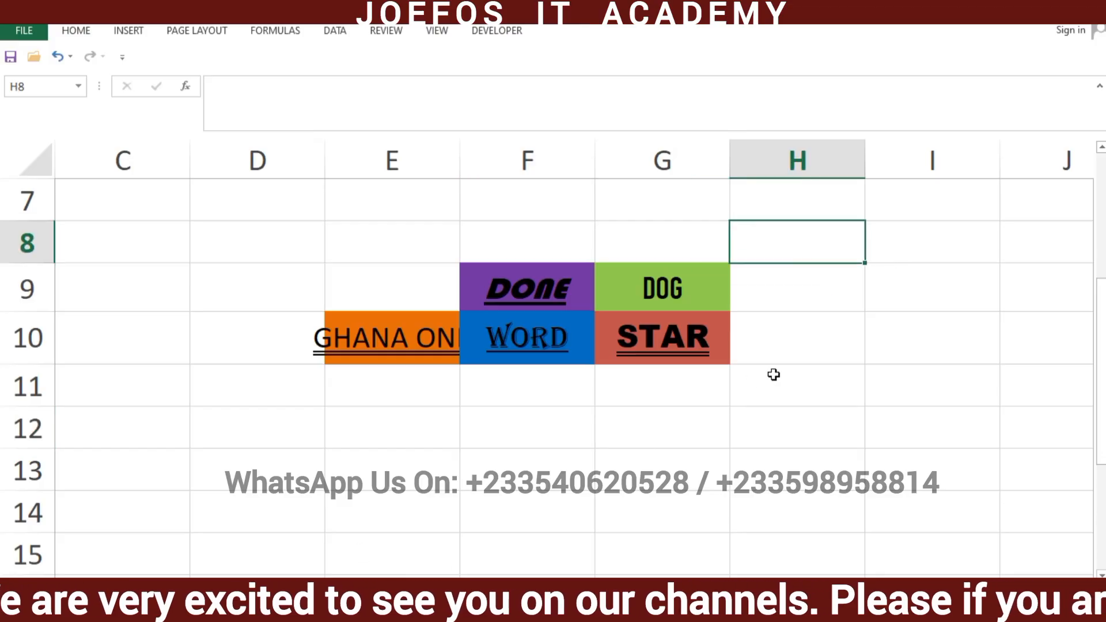
left_click(672, 388)
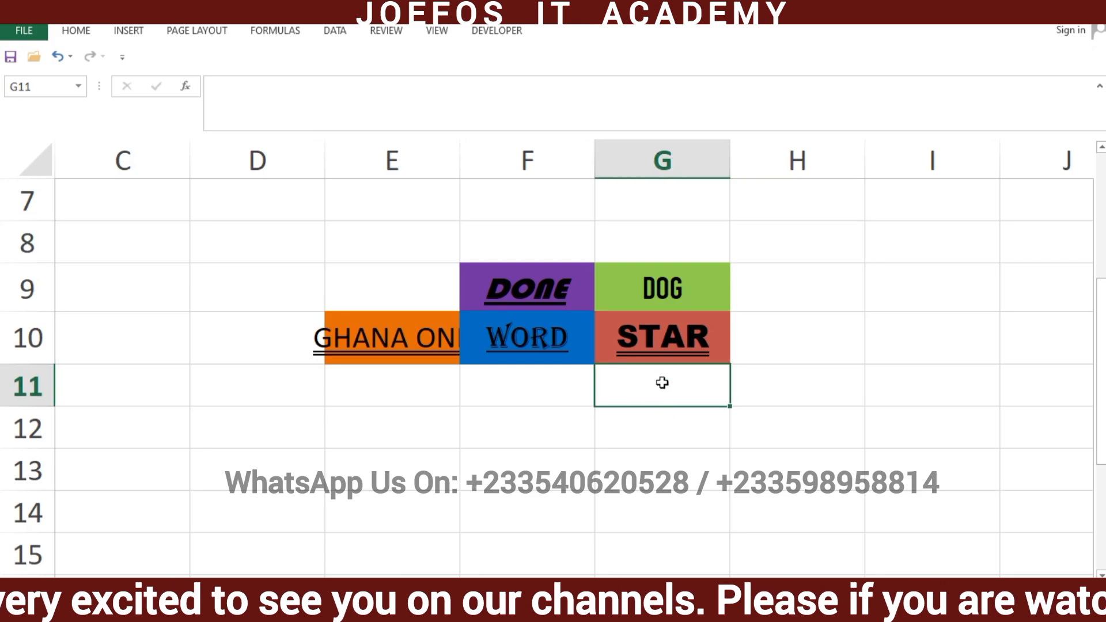
left_click(542, 283)
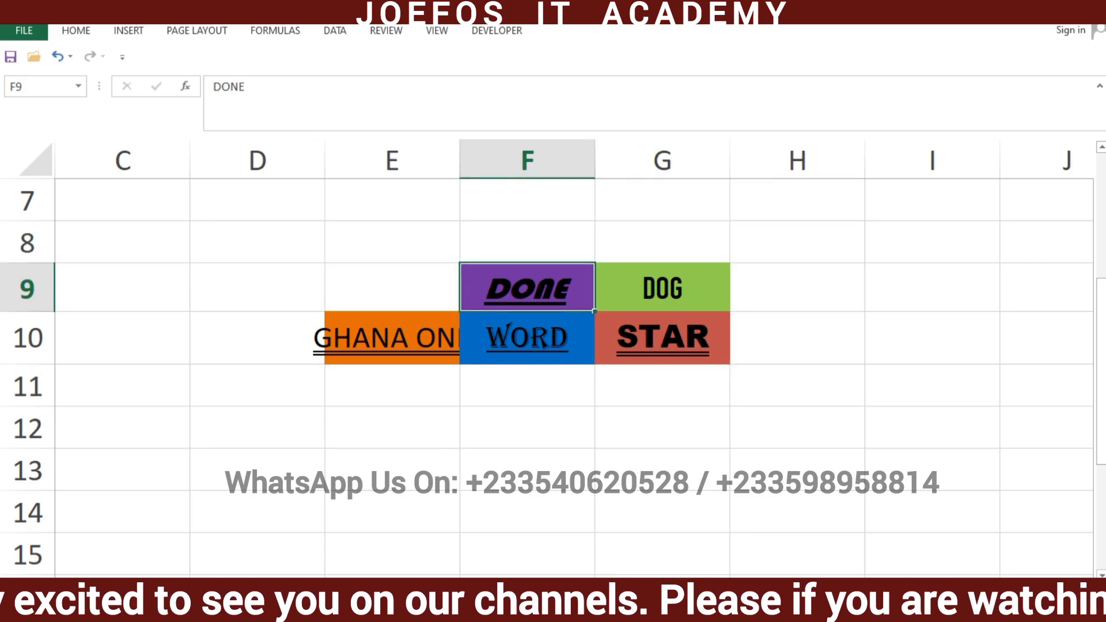
Step: Switch to the Joefos IT Services Academy YouTube channel in the browser and look through its podcasts and courses
mouse_move(495, 602)
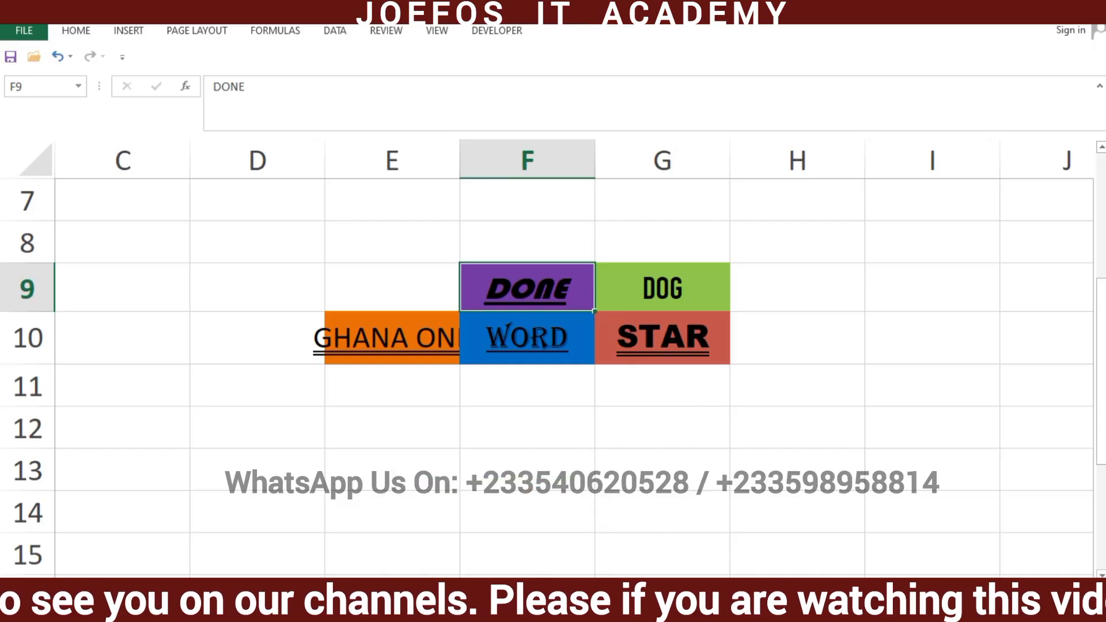
left_click(496, 602)
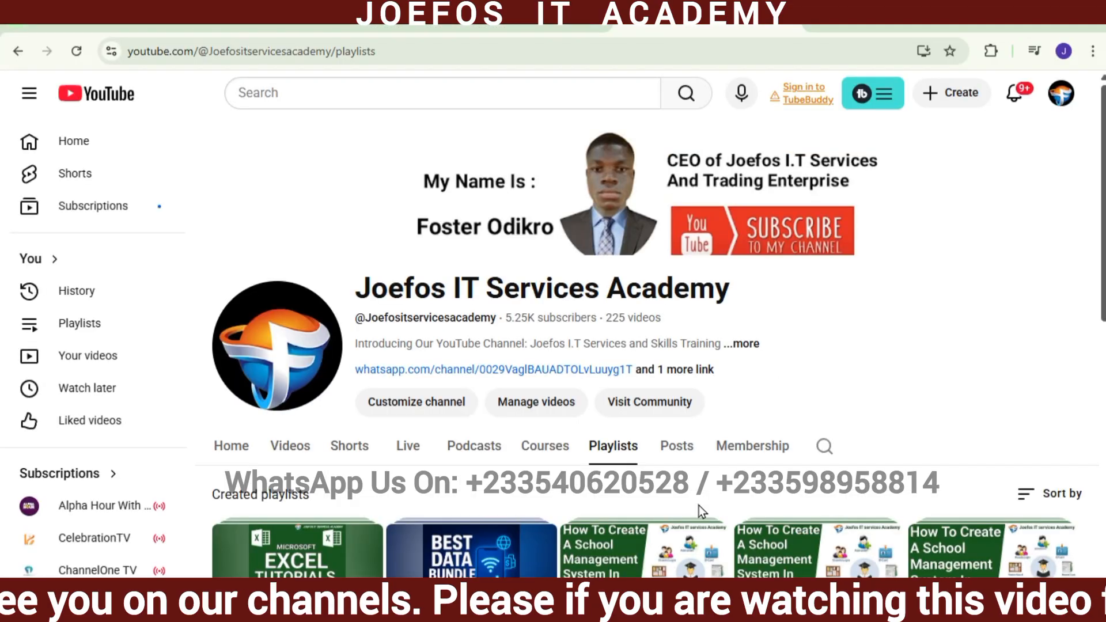
left_click(580, 89)
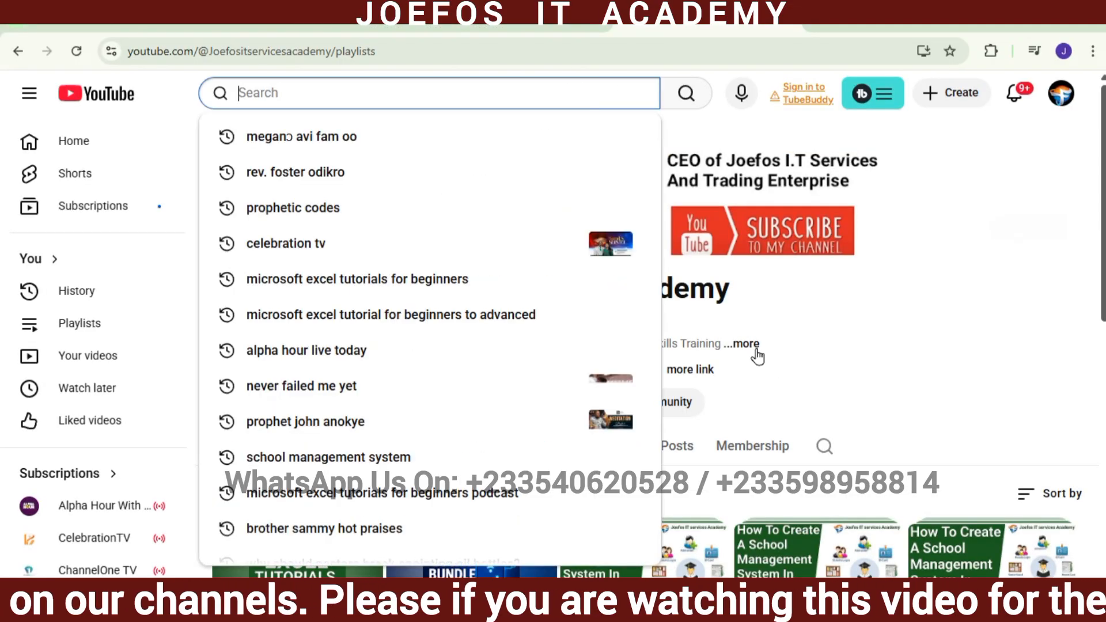
left_click(752, 281)
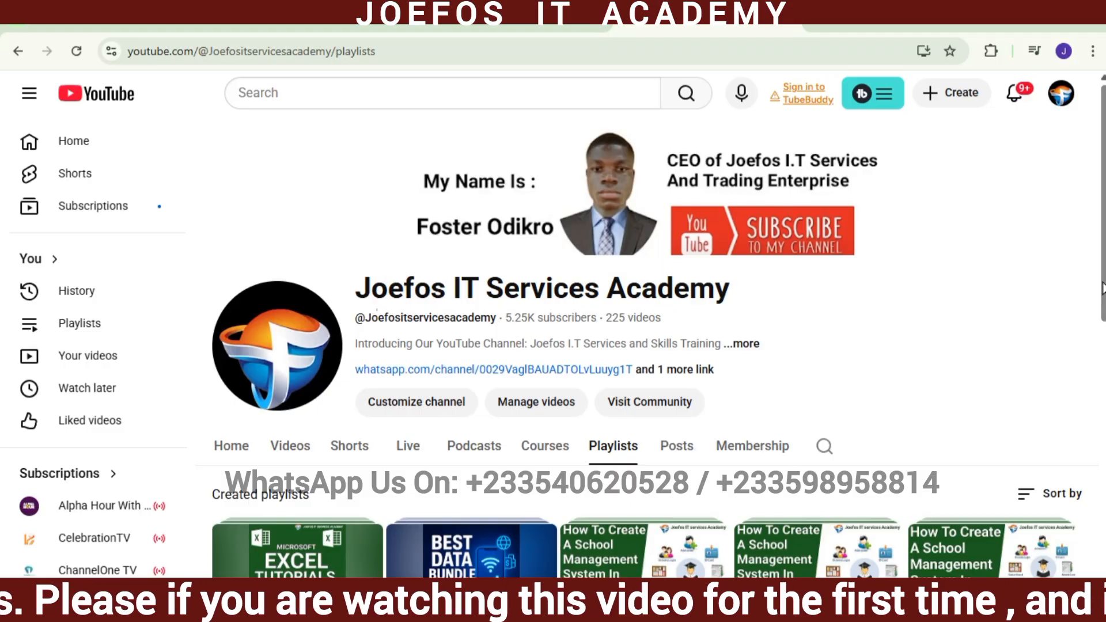
left_click_drag(1102, 288, 1102, 419)
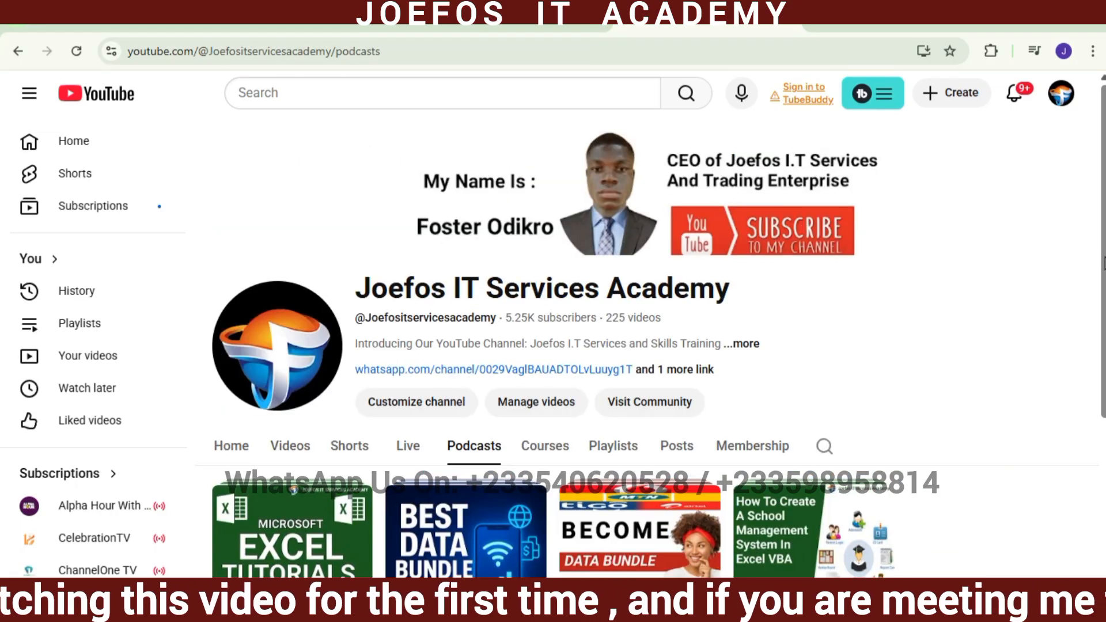
scroll(651, 320, "down", 2)
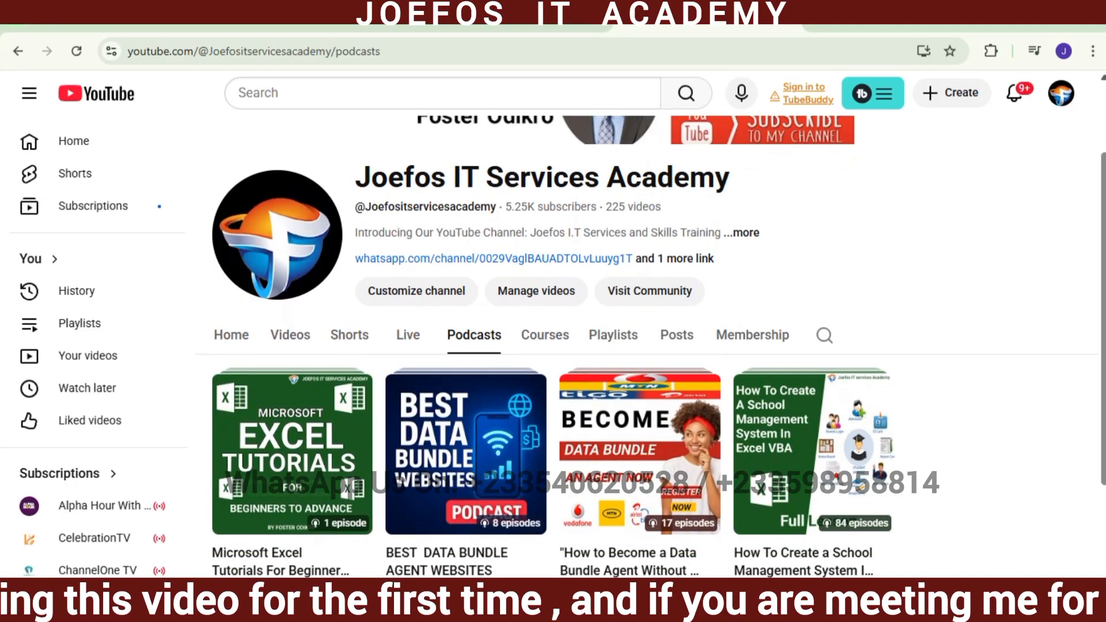
scroll(651, 319, "down", 3)
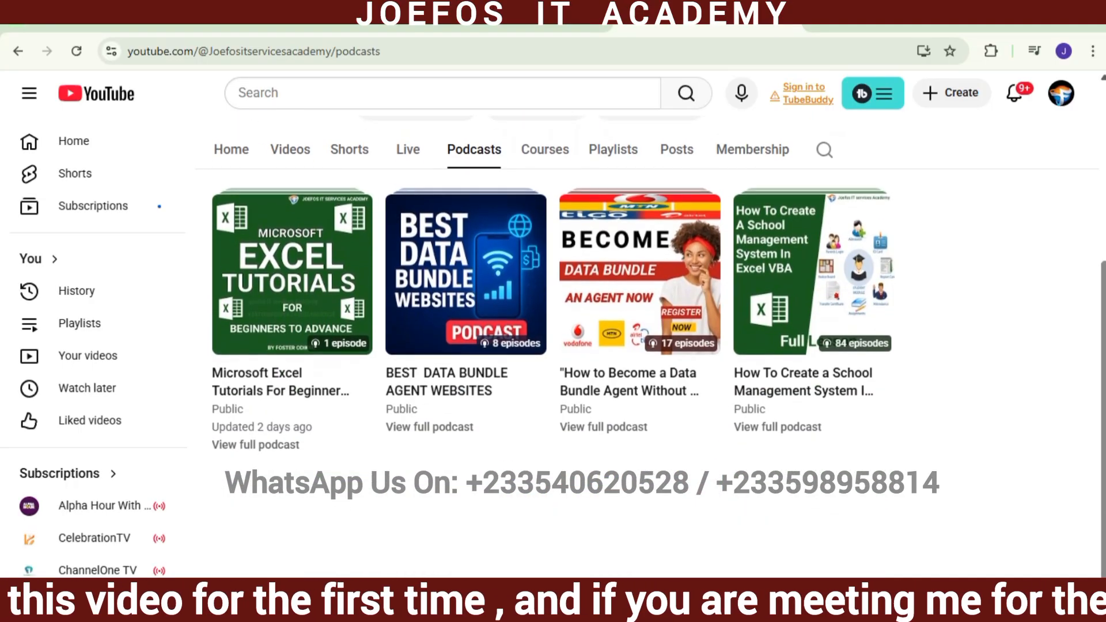
scroll(651, 285, "up", 1)
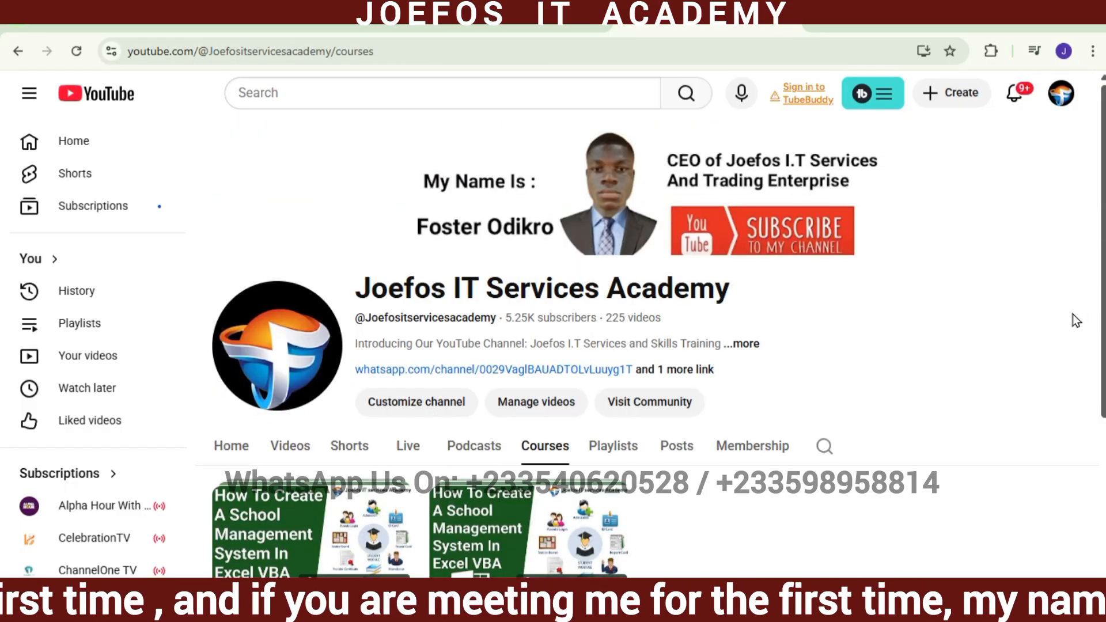
left_click_drag(1103, 328, 1081, 437)
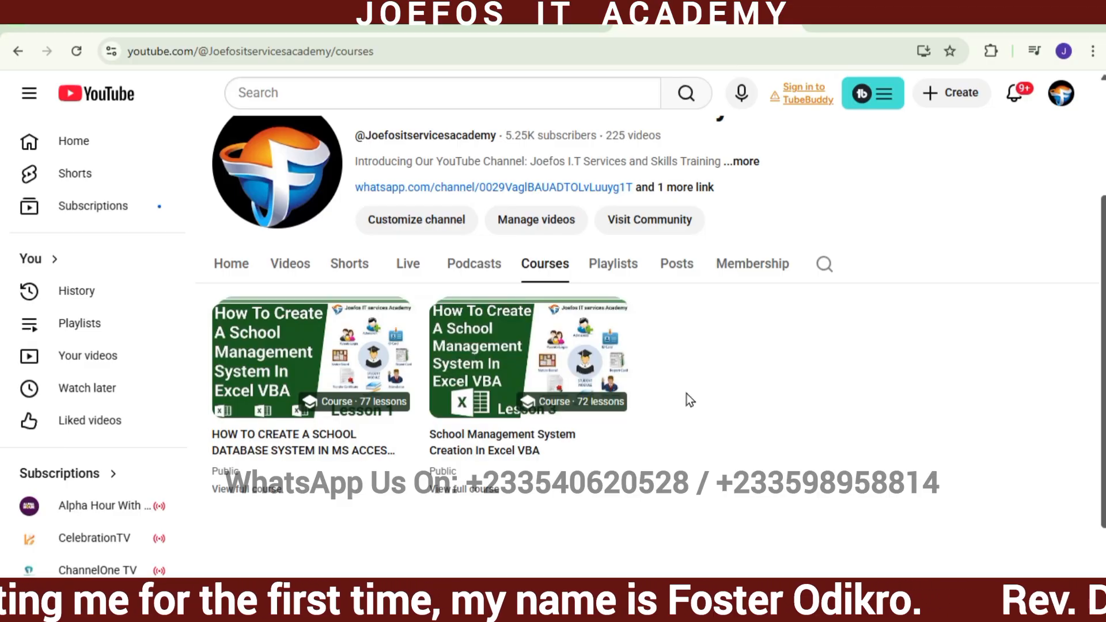
Step: Look through the channel's created playlists, from the Excel tutorials to the last row
left_click(614, 270)
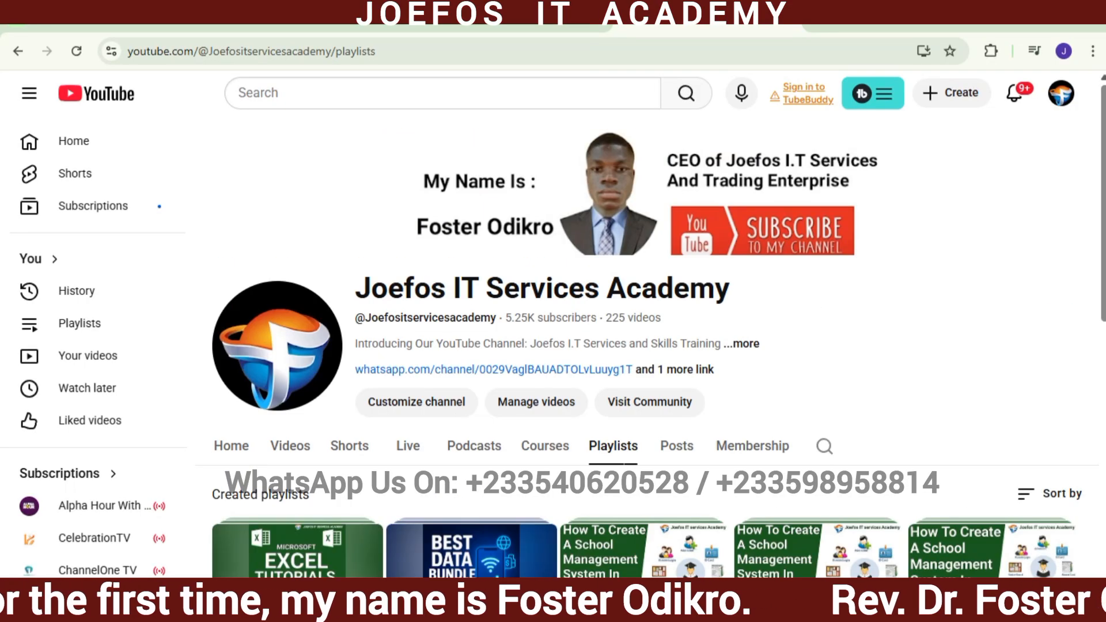
scroll(1101, 362, "down", 4)
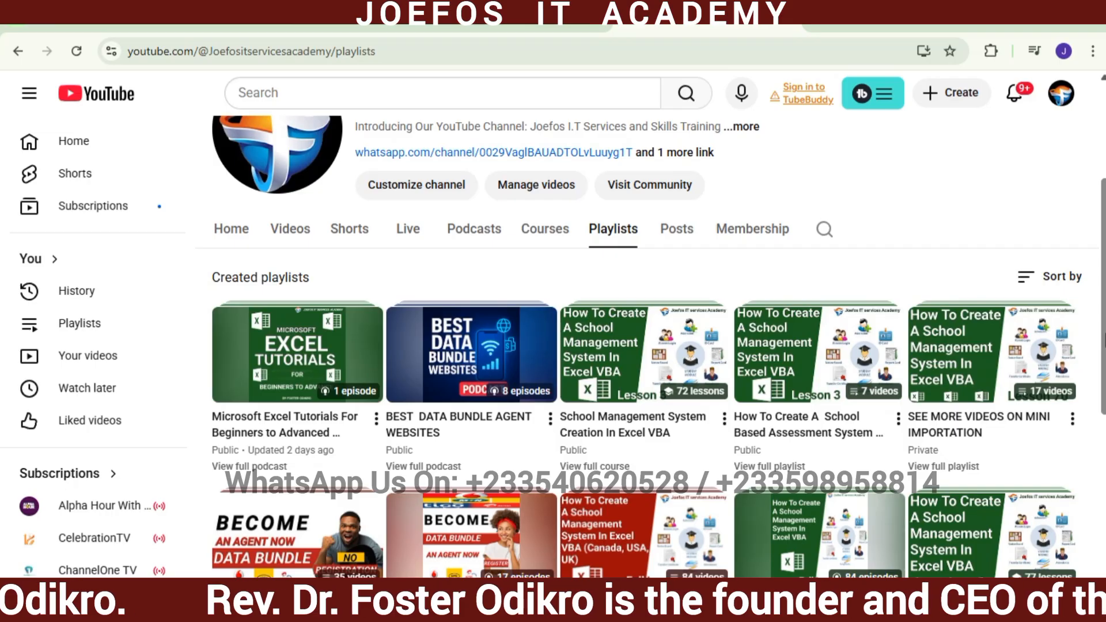
scroll(647, 345, "down", 7)
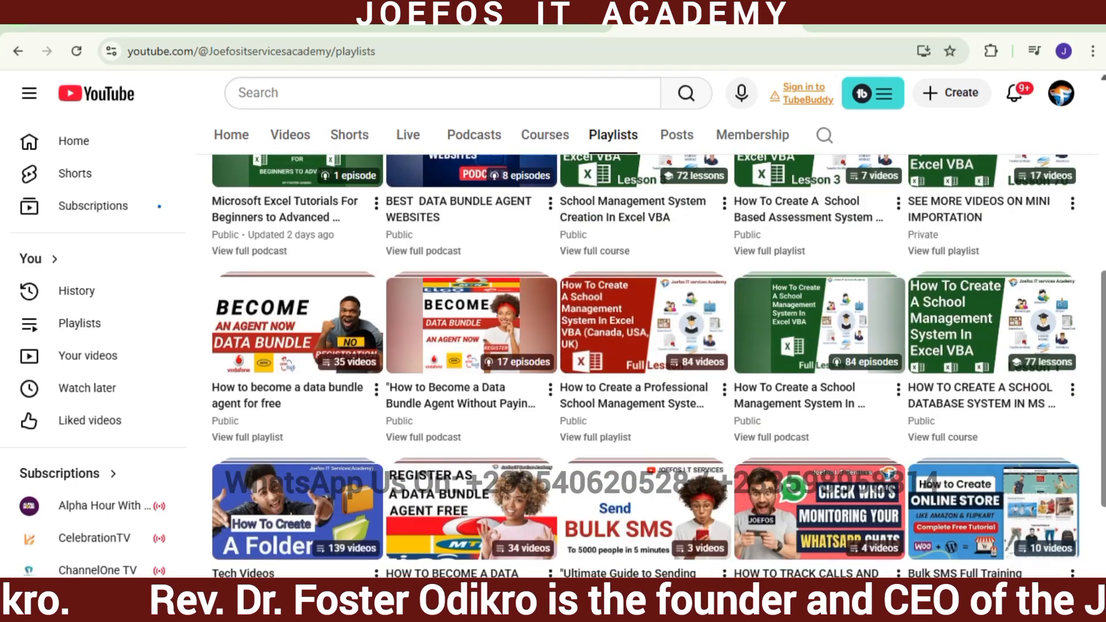
scroll(646, 346, "up", 1)
scroll(646, 345, "down", 1)
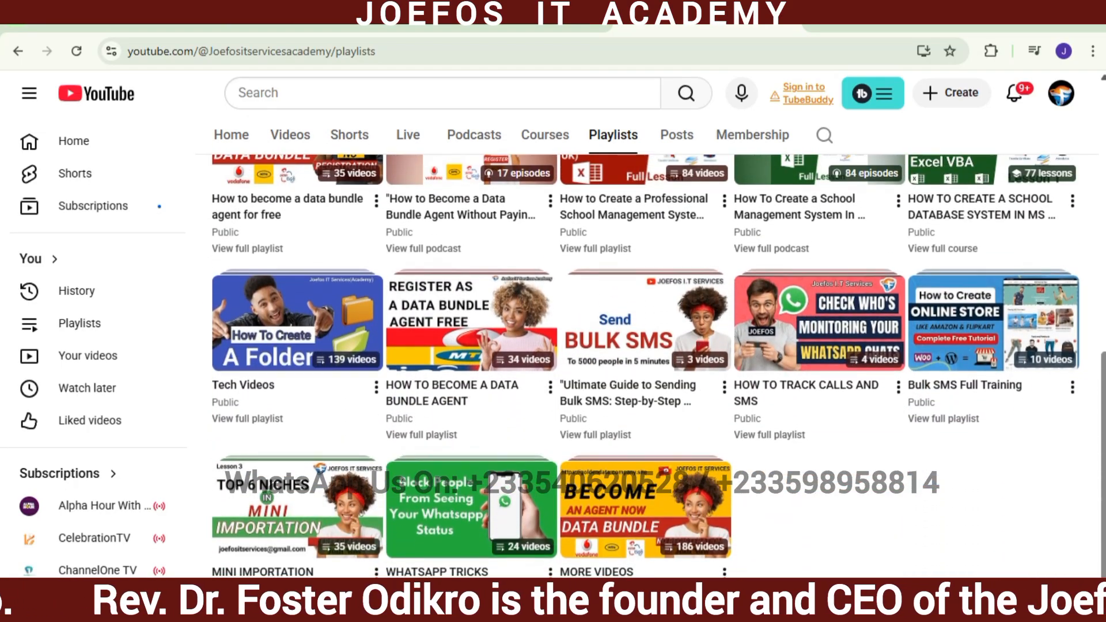
scroll(1094, 488, "up", 2)
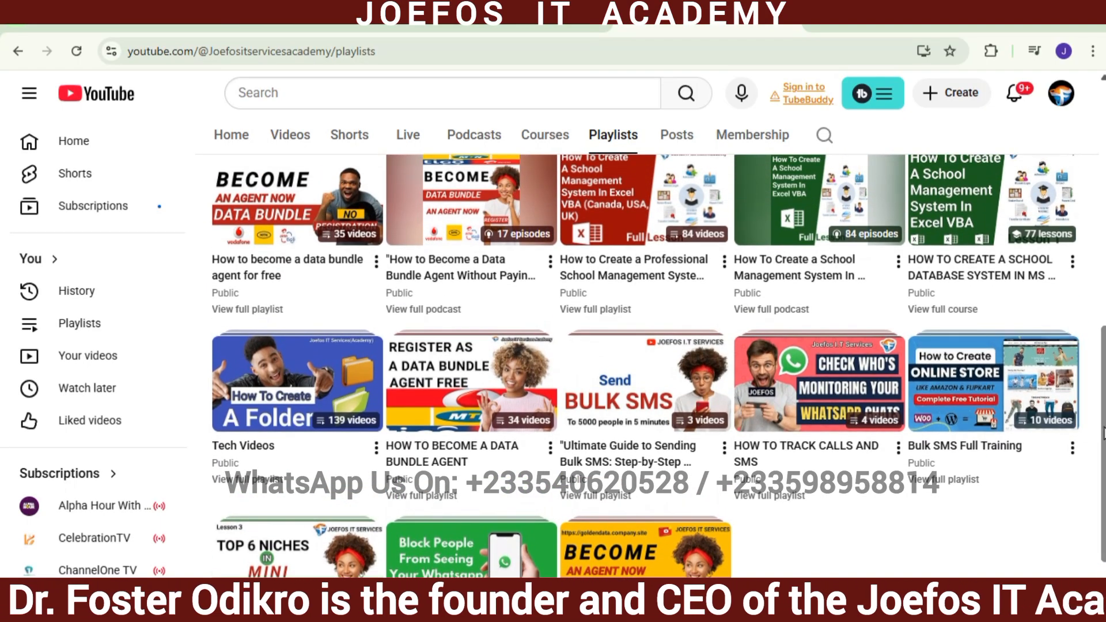
scroll(1095, 421, "up", 1)
scroll(1102, 413, "up", 3)
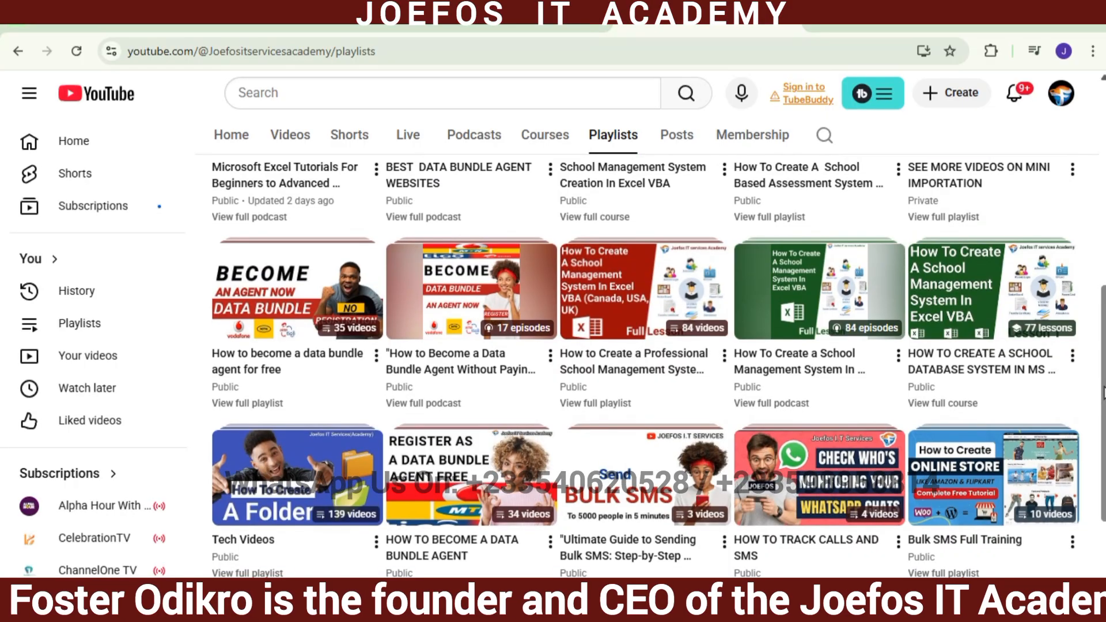
scroll(1081, 327, "up", 5)
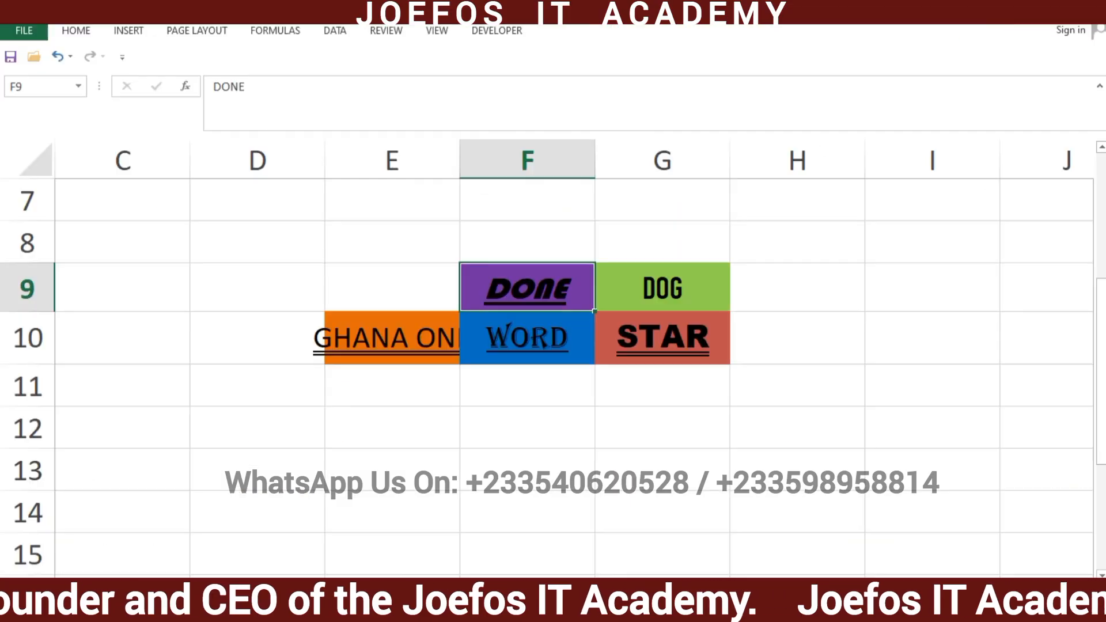
mouse_move(530, 610)
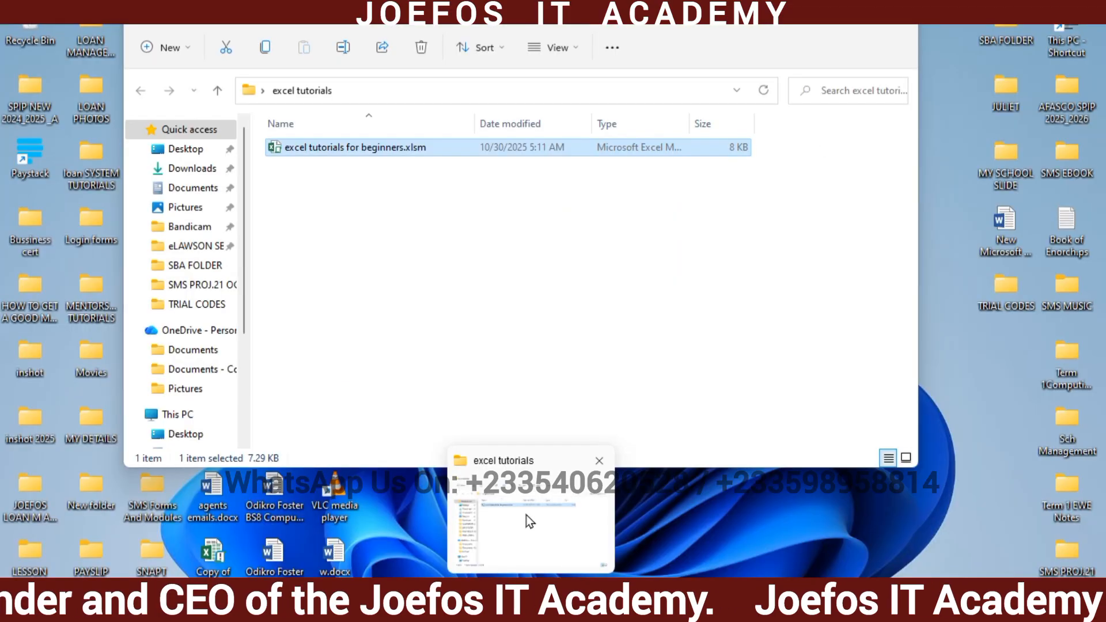
left_click(526, 515)
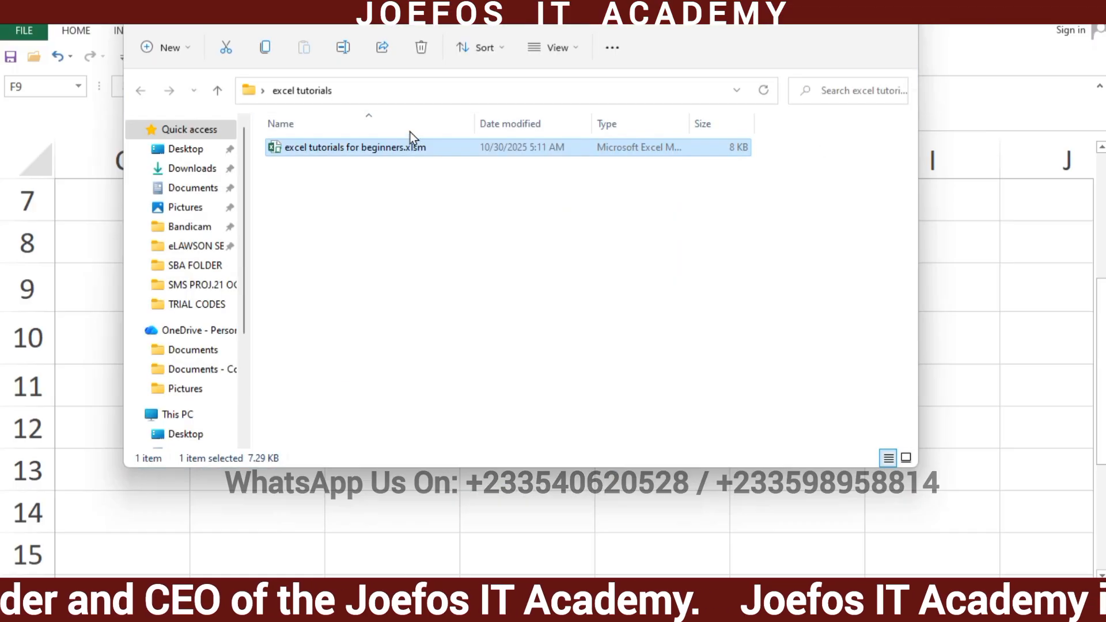
left_click(824, 12)
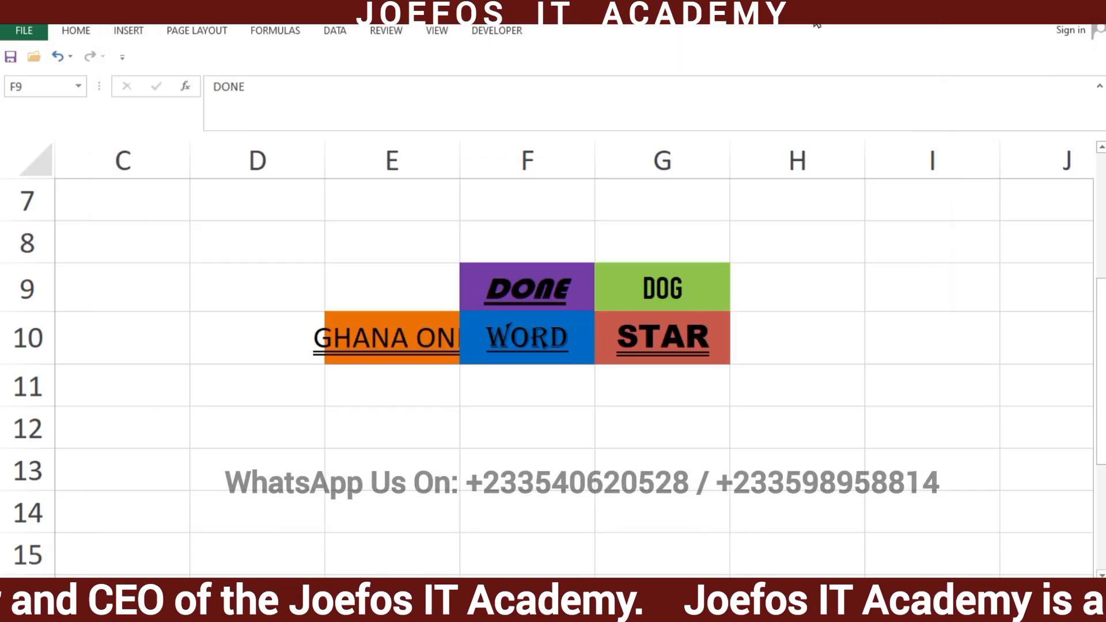
Step: Open the workbook SMS PROJ. 21,OCTOBER, 2025.xlsm from the desktop folder SMS PROJ.21 OCT,25 without updating its external links
left_click(1052, 14)
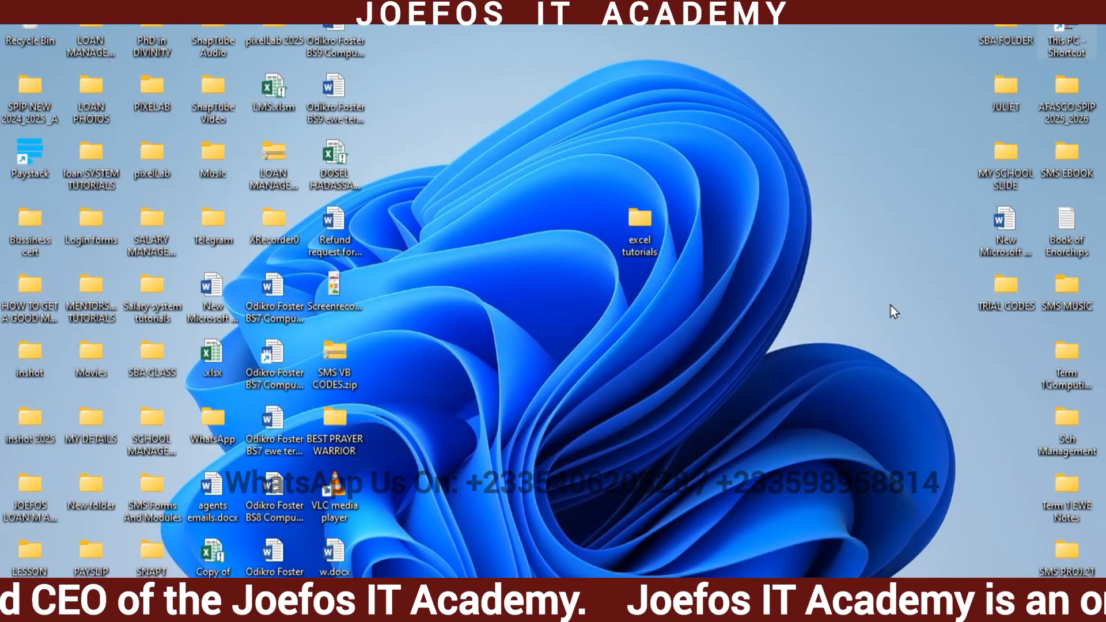
double_click(1069, 565)
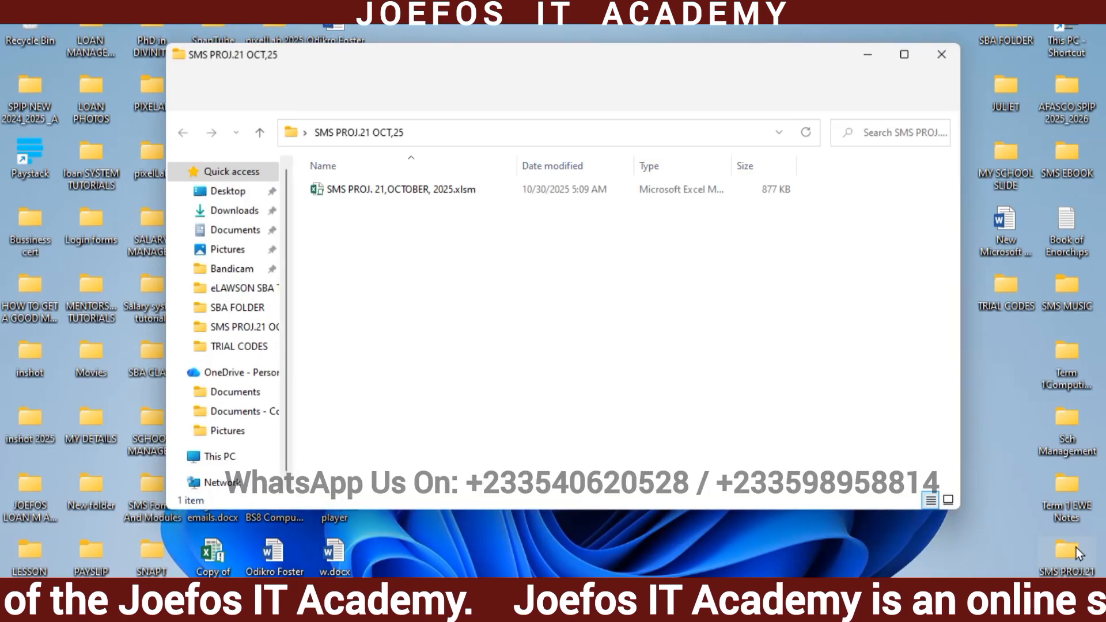
double_click(473, 192)
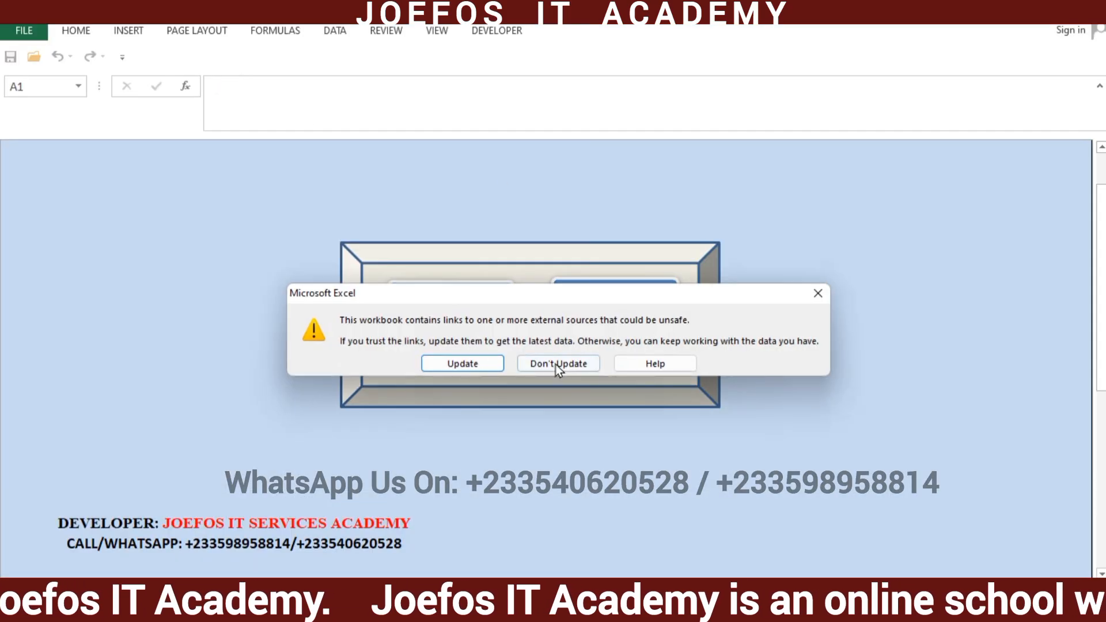
left_click(556, 364)
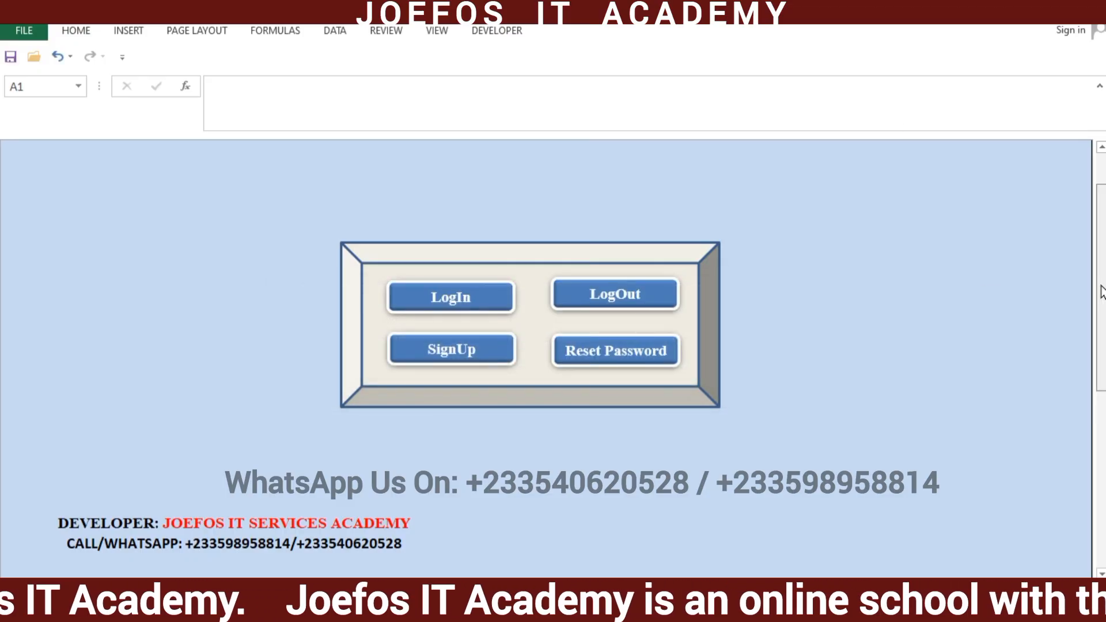
scroll(1086, 316, "down", 4)
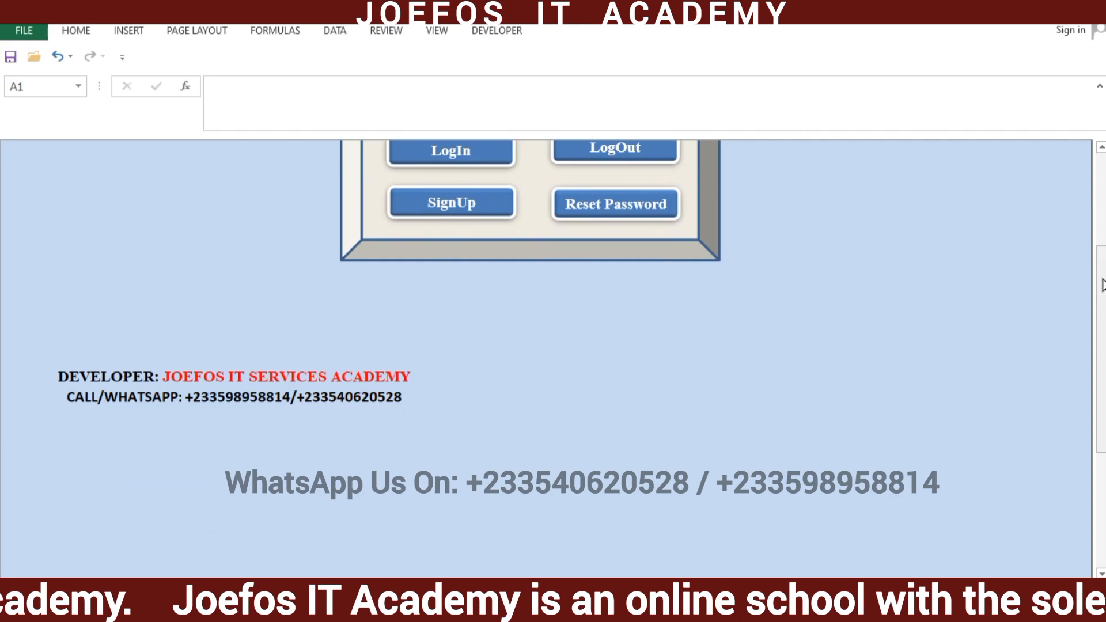
scroll(1101, 273, "up", 1)
scroll(1101, 246, "up", 1)
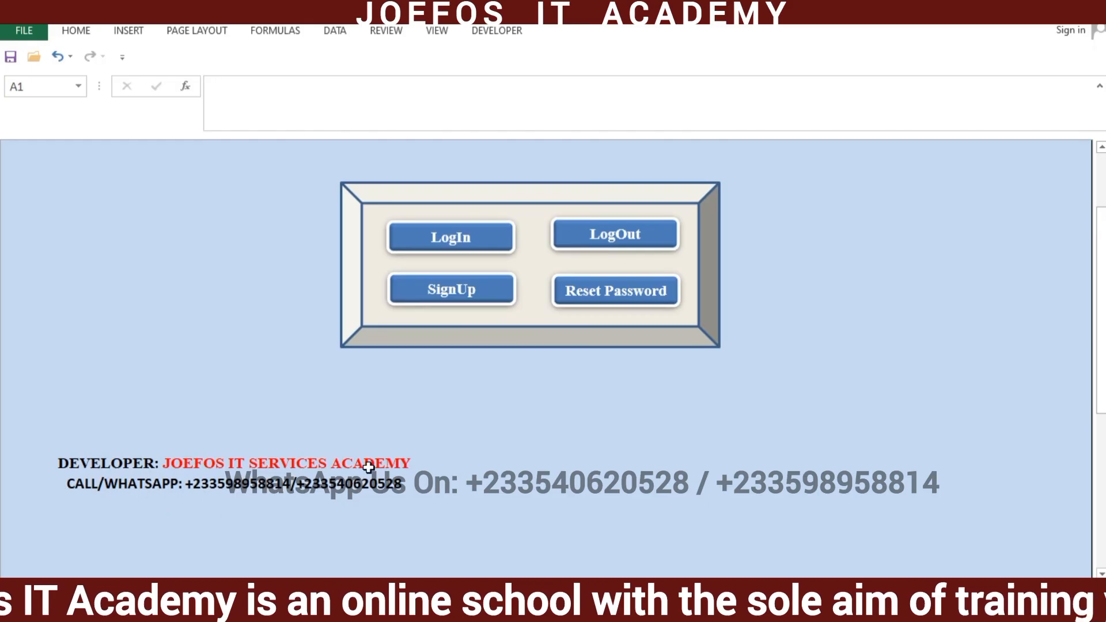
Step: View the school system's home sheet and its login form, closing the form without logging in
left_click_drag(1100, 361, 1096, 302)
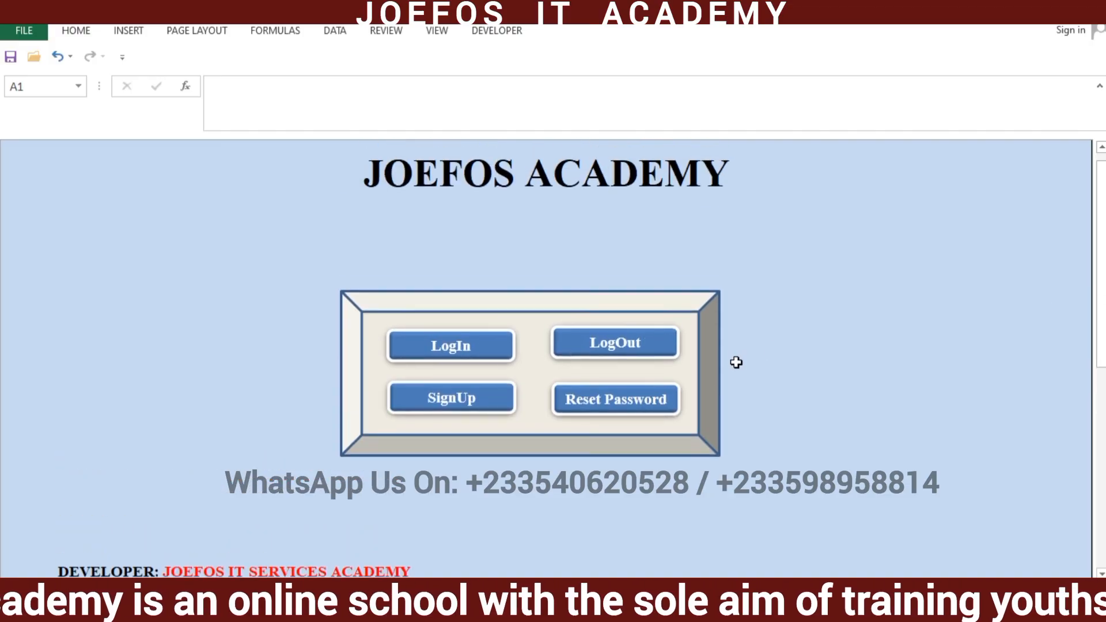
left_click(437, 349)
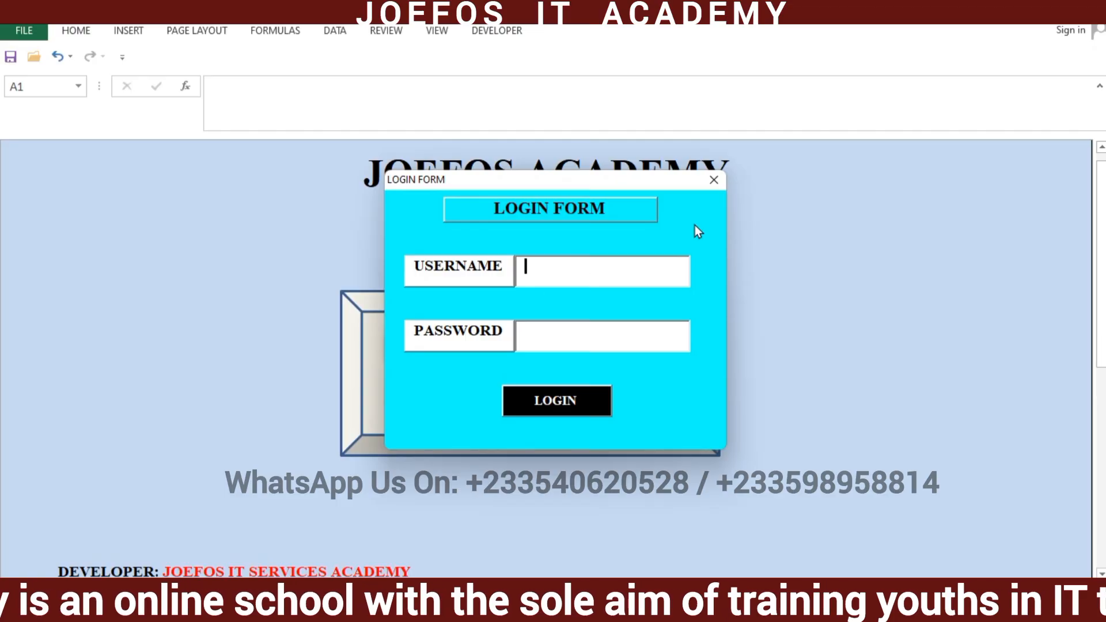
left_click(713, 180)
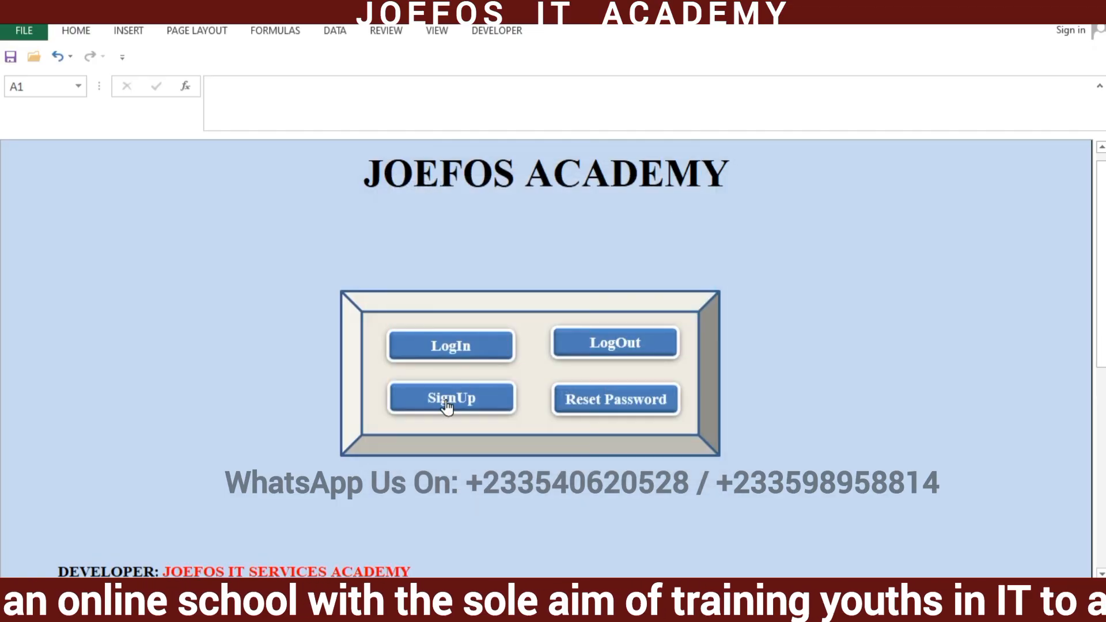
Step: Sign up a new account with the username JJJ, filling in the password and its confirmation, and acknowledge the account creation
left_click(449, 403)
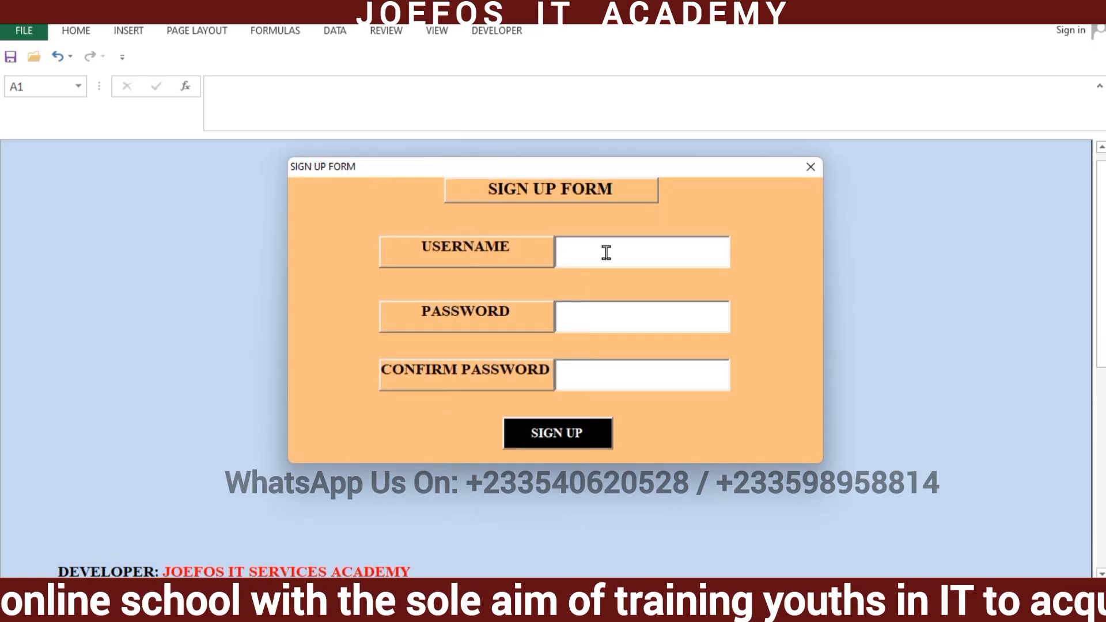
type("JJJ")
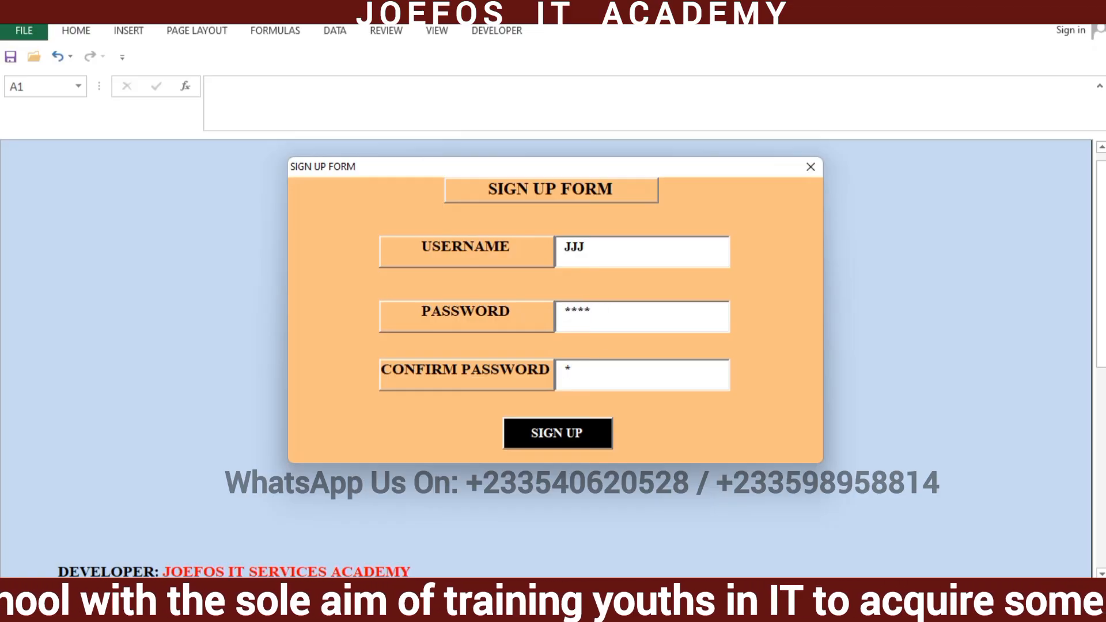
left_click(570, 447)
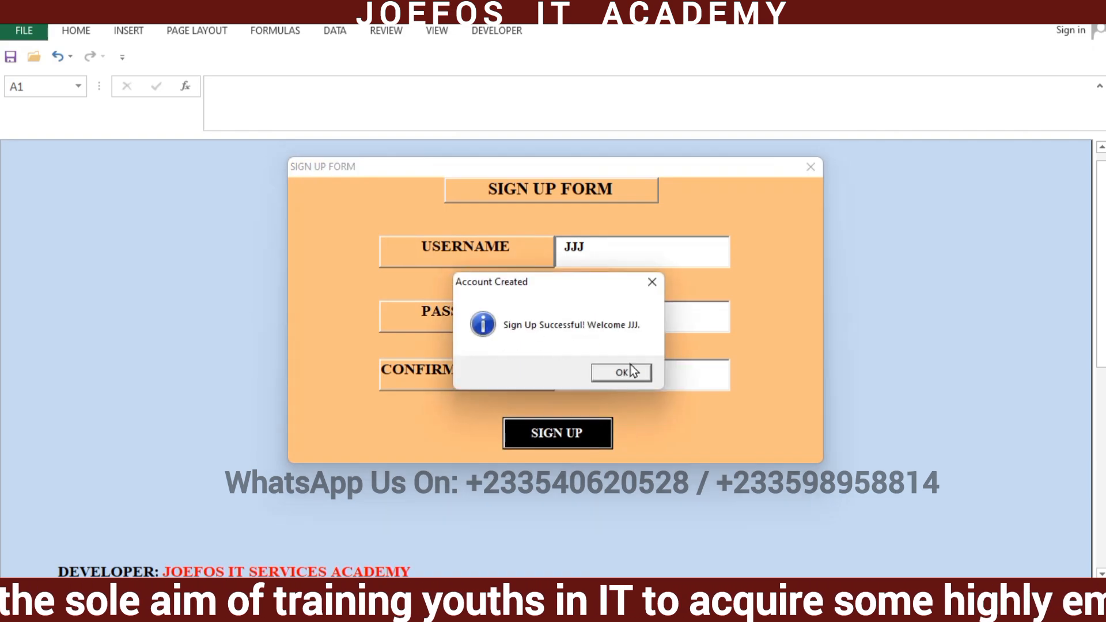
left_click(616, 373)
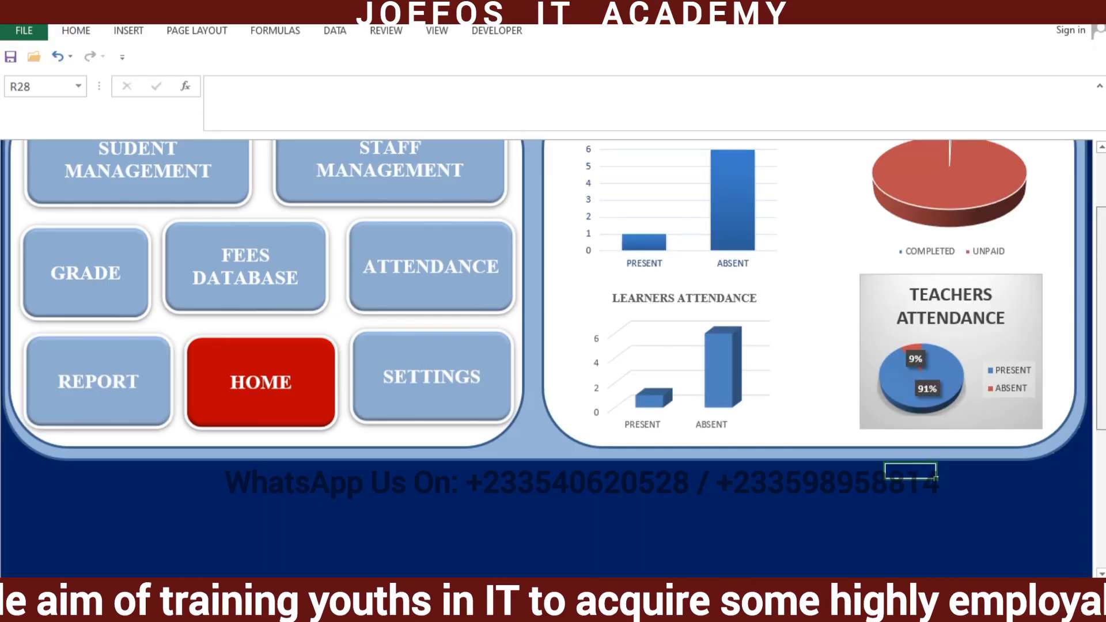
Step: View the dashboard and its student management form, close the form and return to the home sheet
left_click_drag(1102, 263, 1102, 204)
left_click(93, 303)
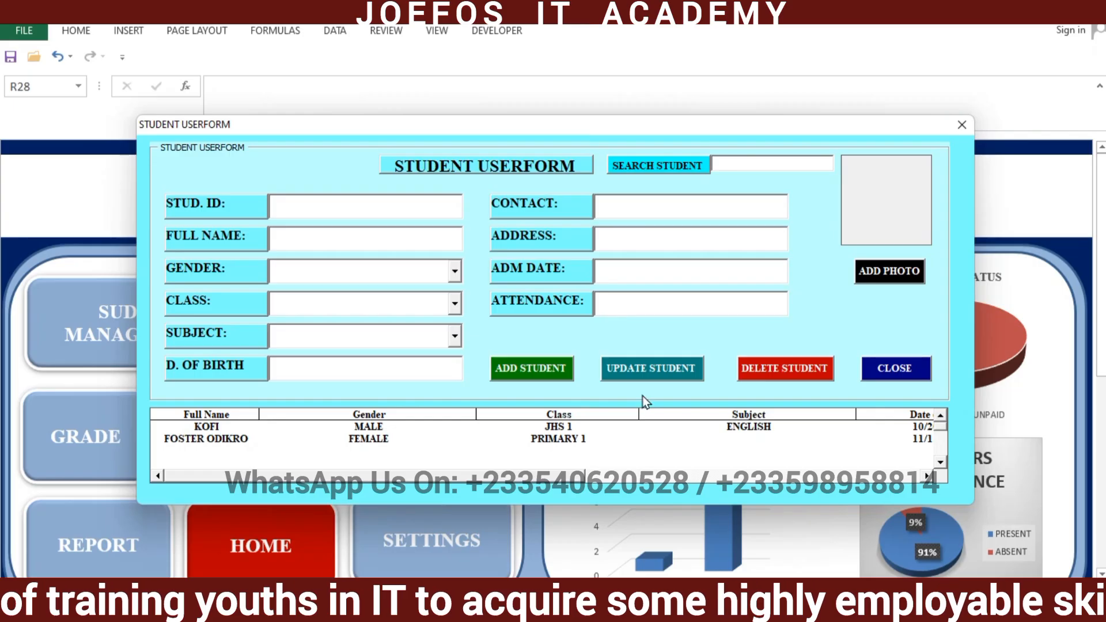
left_click(961, 124)
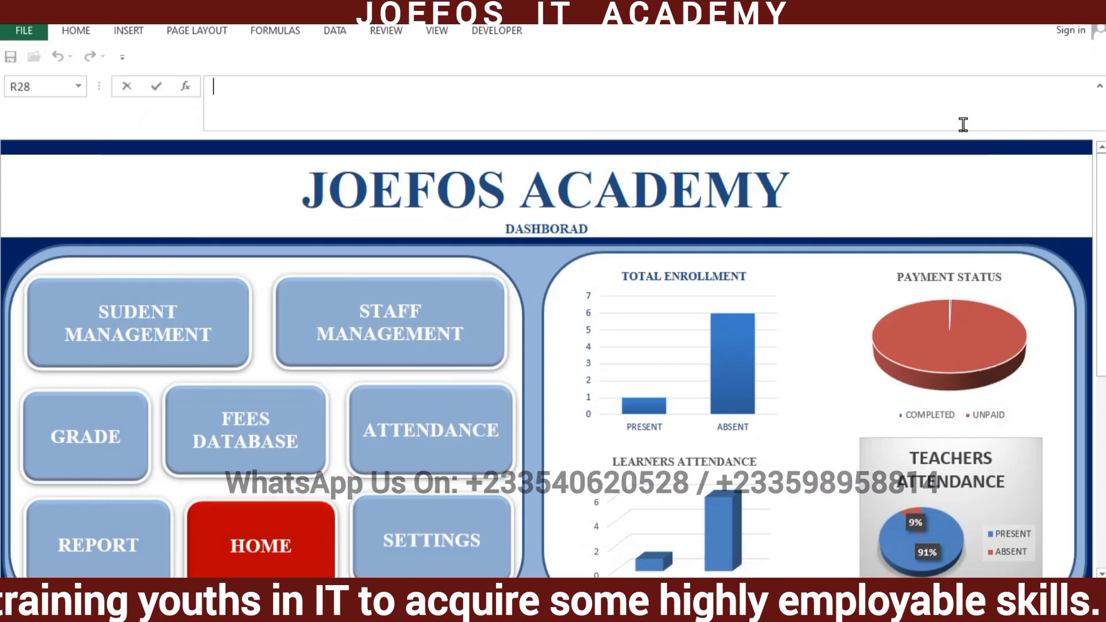
left_click(273, 525)
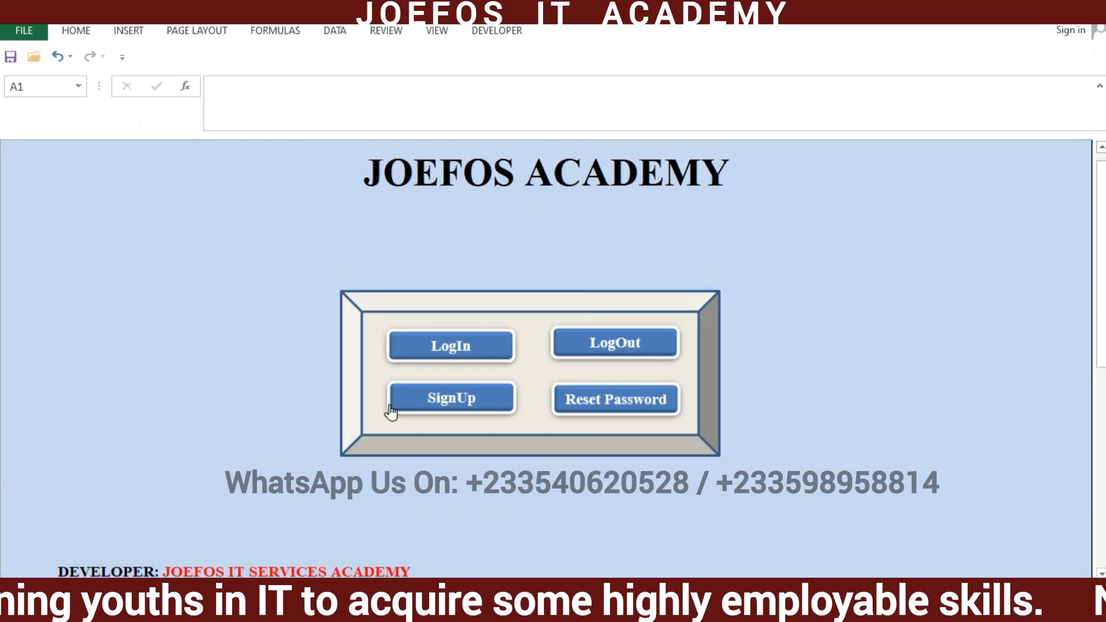
Step: Log out of the school management system, confirming the exit, and close the SMS PROJ.21 OCT,25 folder window
left_click(609, 343)
left_click(595, 373)
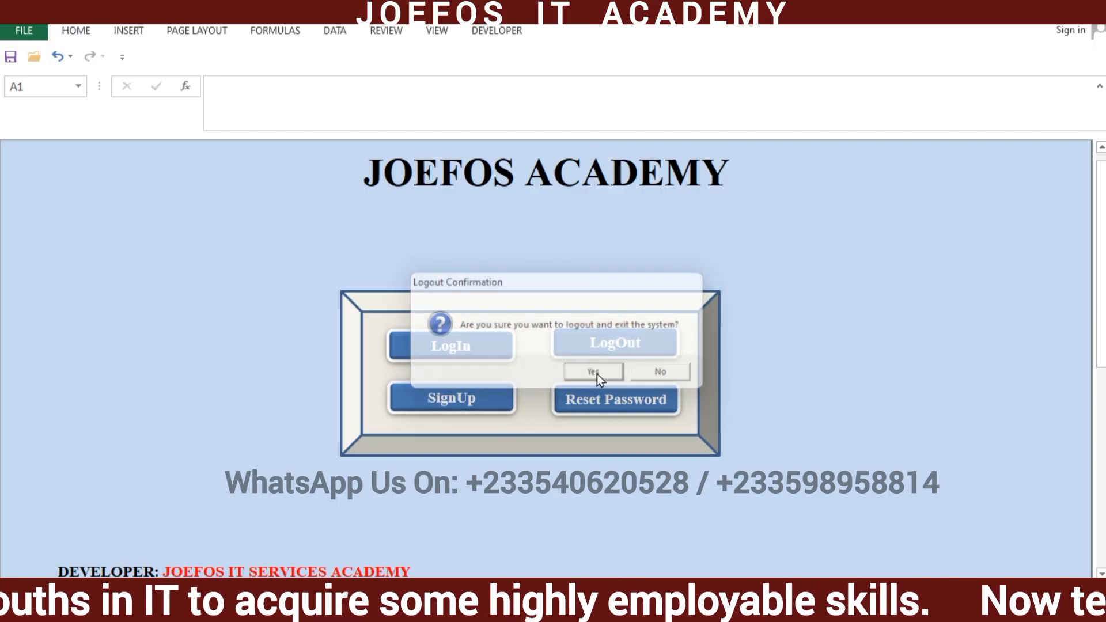
left_click(522, 360)
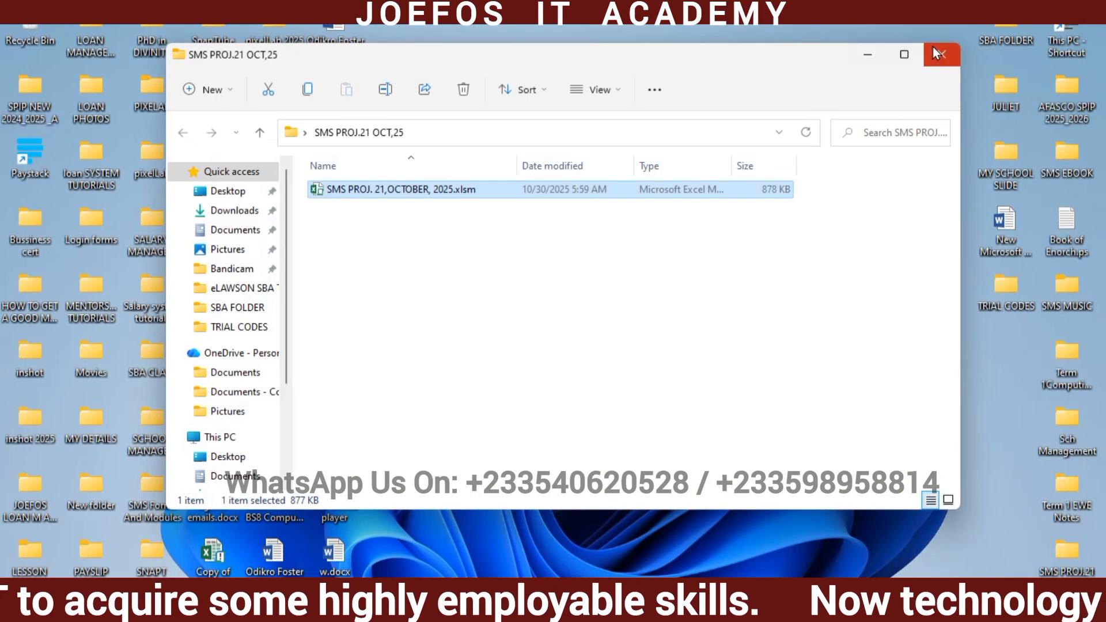
left_click(938, 53)
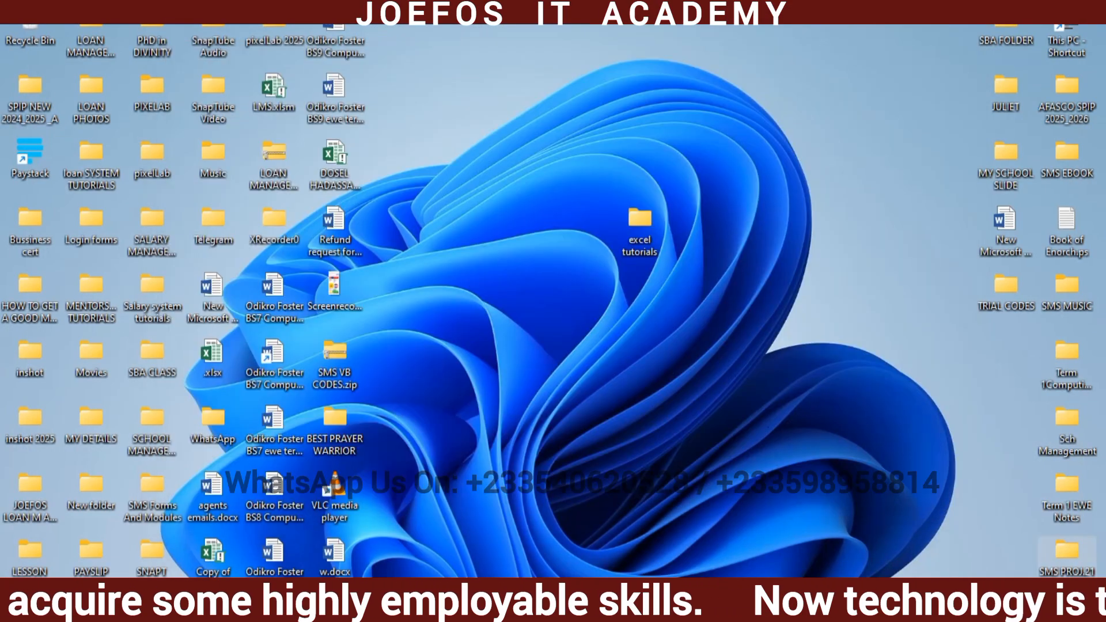
Step: Open excel tutorials for beginners.xlsm from the excel tutorials folder and dismiss the Office activation wizard
mouse_move(530, 604)
left_click(528, 521)
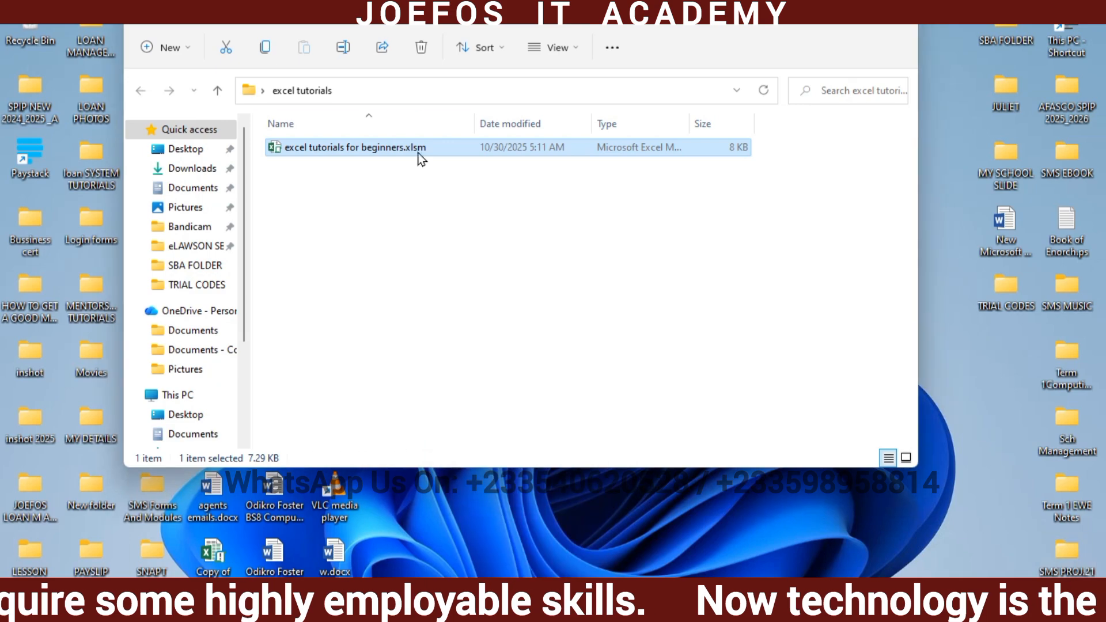
double_click(418, 154)
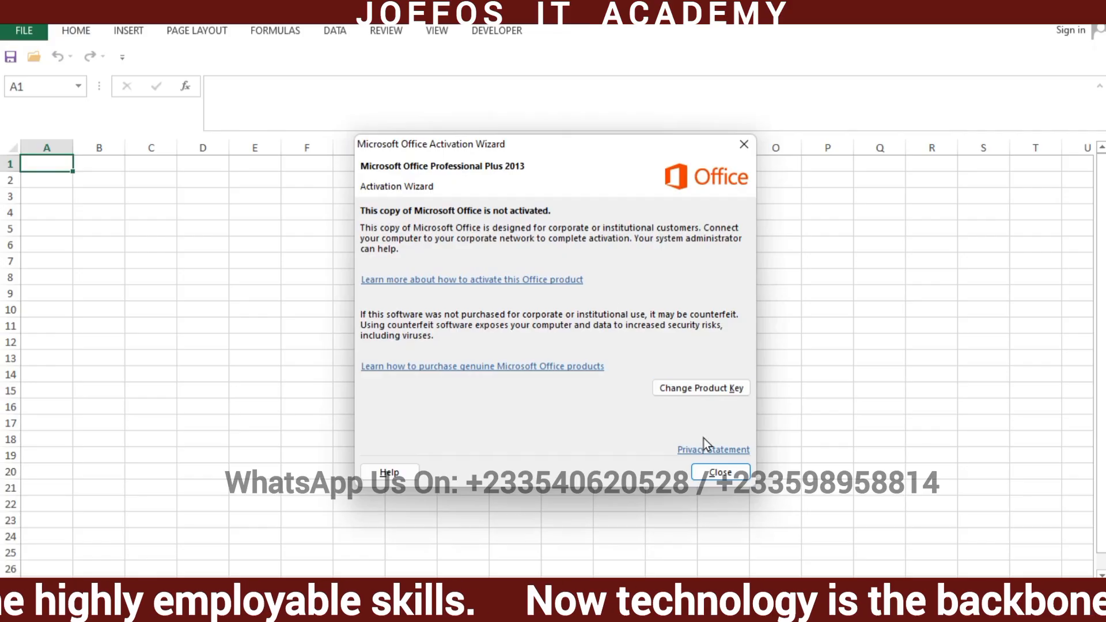
left_click(714, 475)
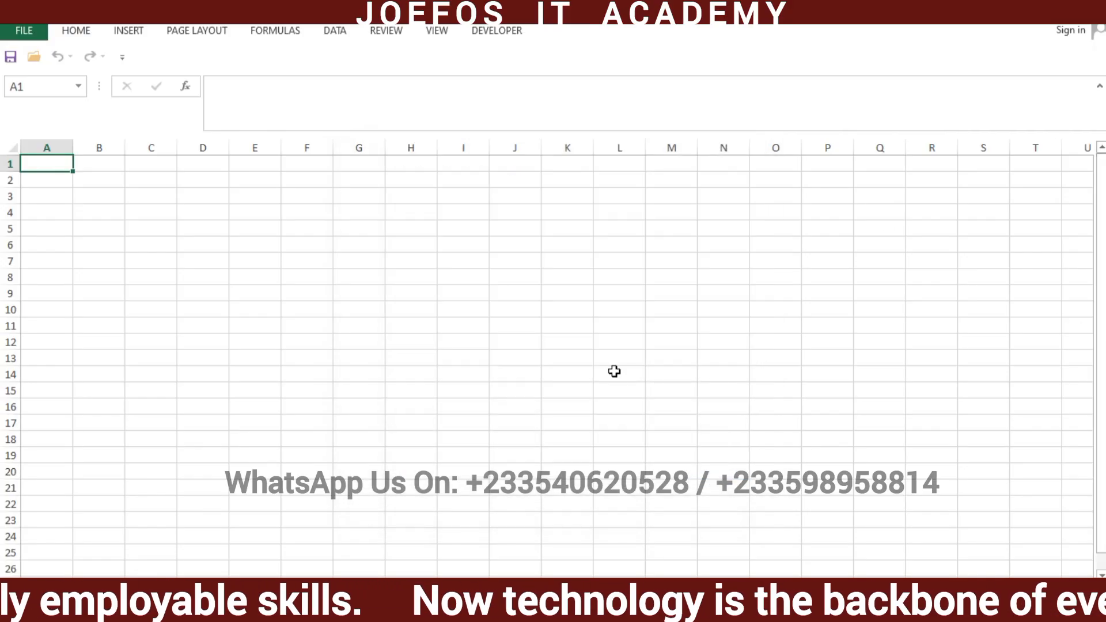
Step: Enter GHANA in cell H11 and ACCRA in cell J11, correcting the misspelling while entering it
left_click(407, 322)
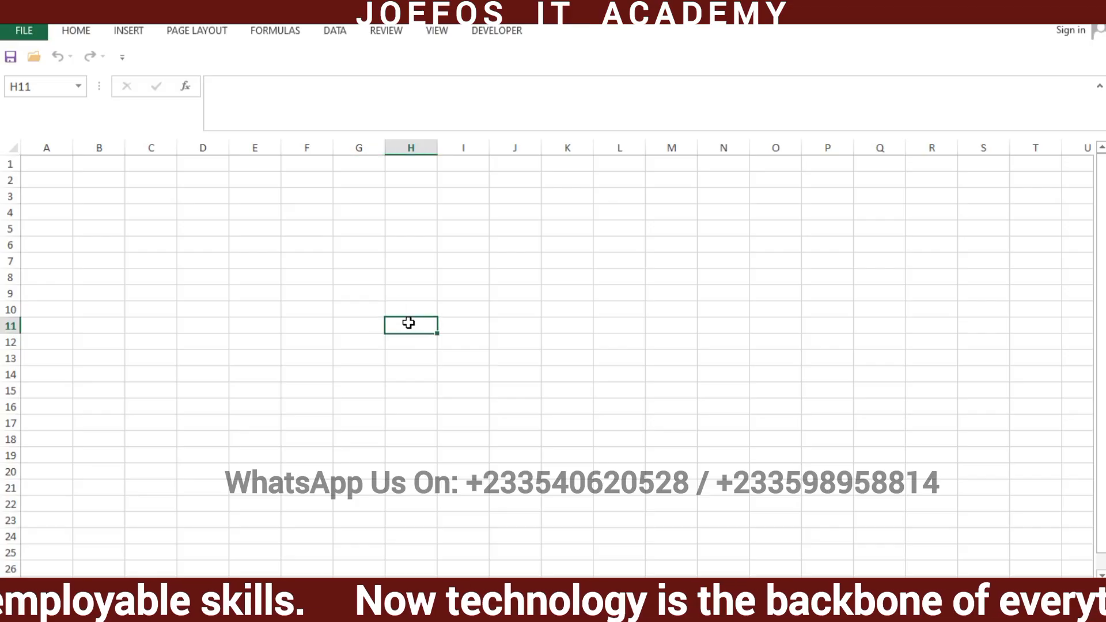
type("GH")
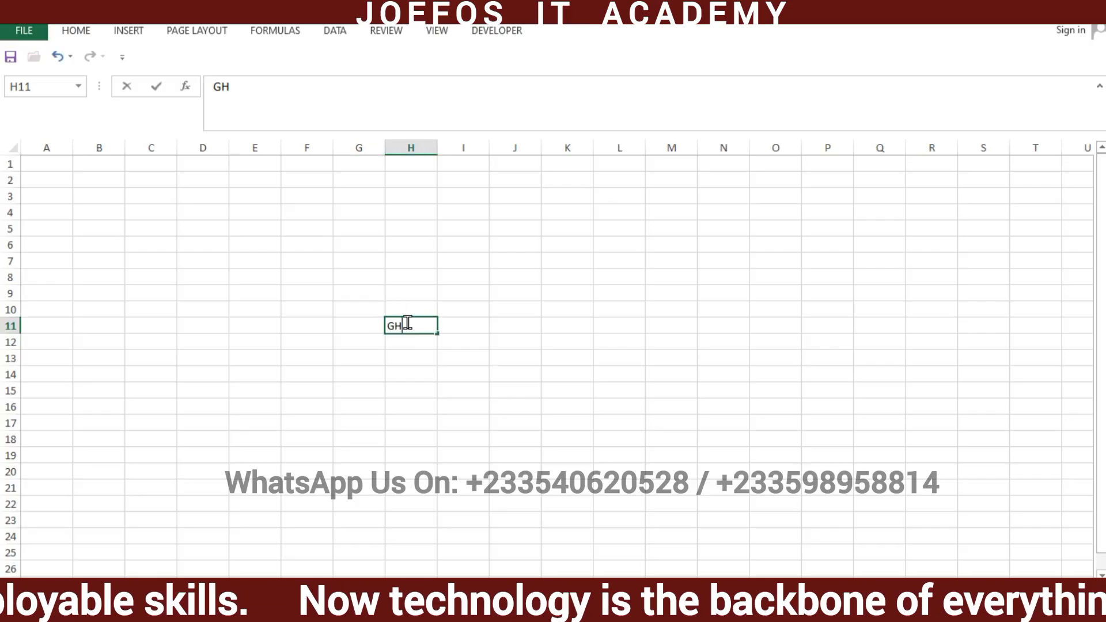
type("ANA")
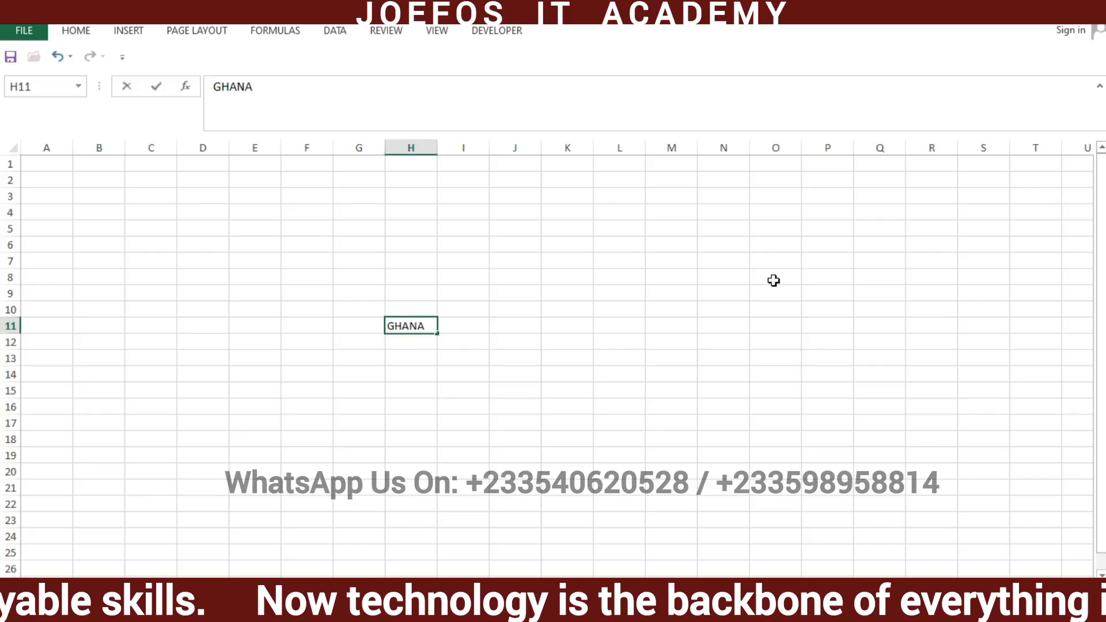
left_click(524, 321)
type("A")
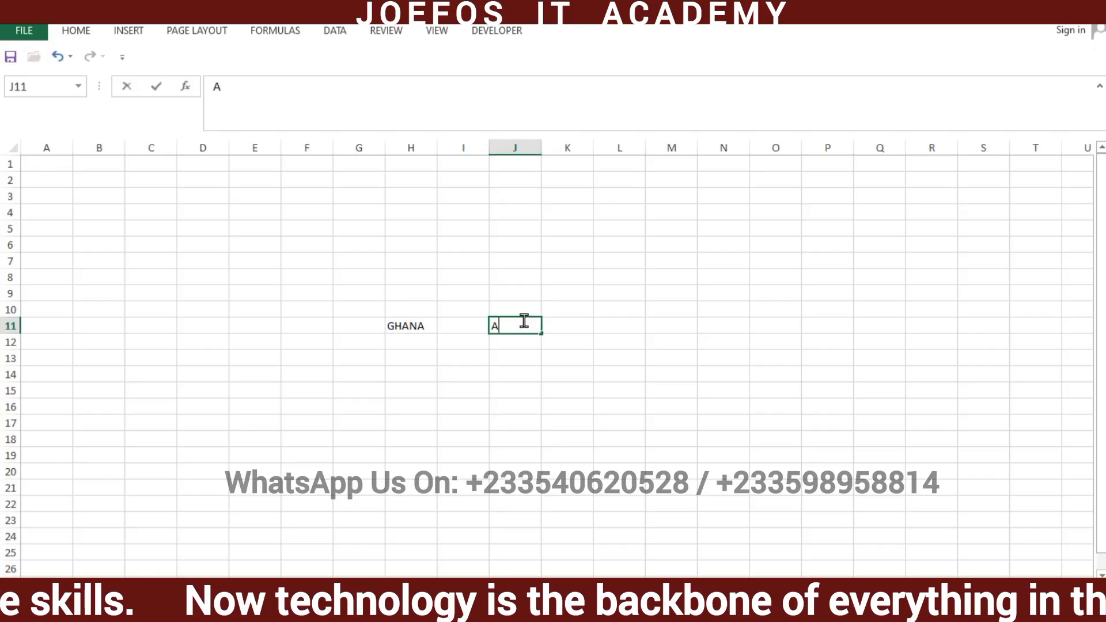
type("CRAQA")
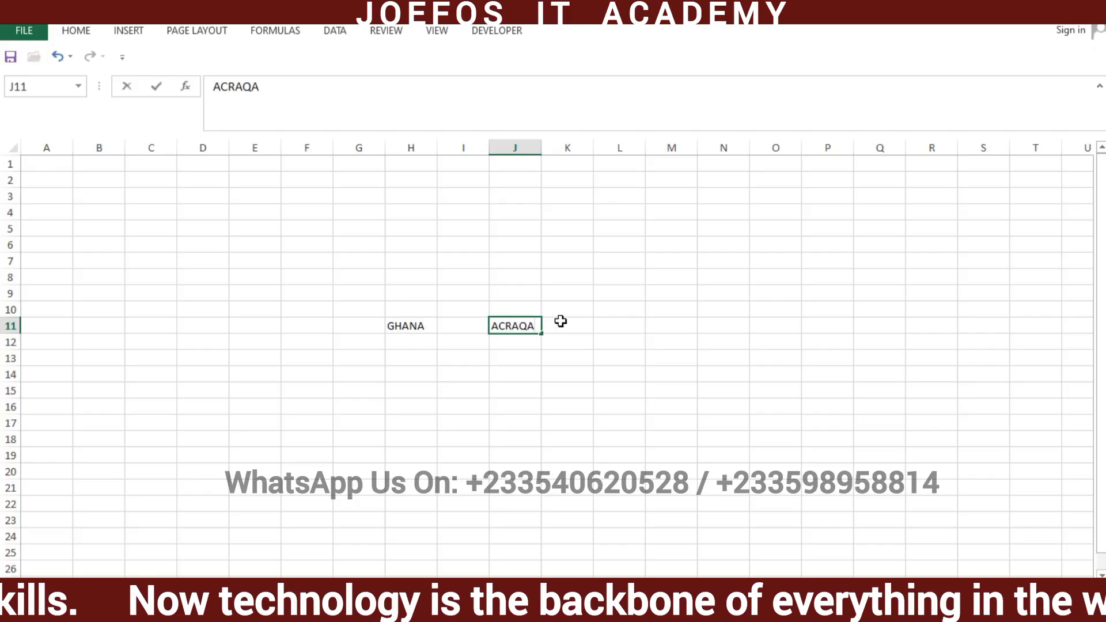
key("BackSpace")
key("BackSpace")
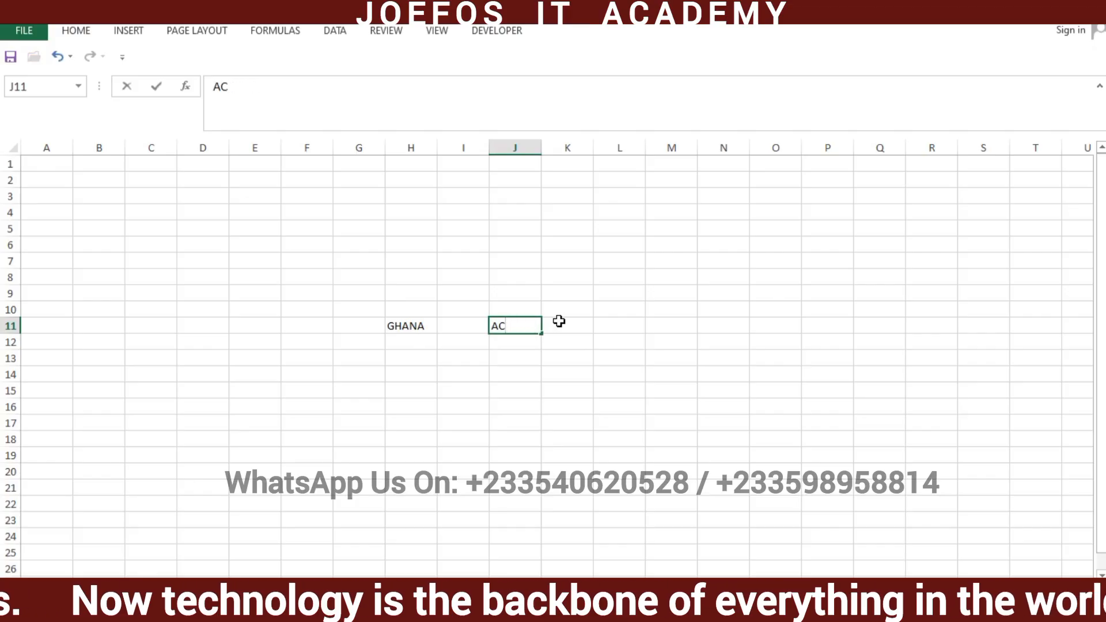
Step: Enter KUMASI in cell I14 and HO in cell K15
left_click(457, 376)
type("KUMASI")
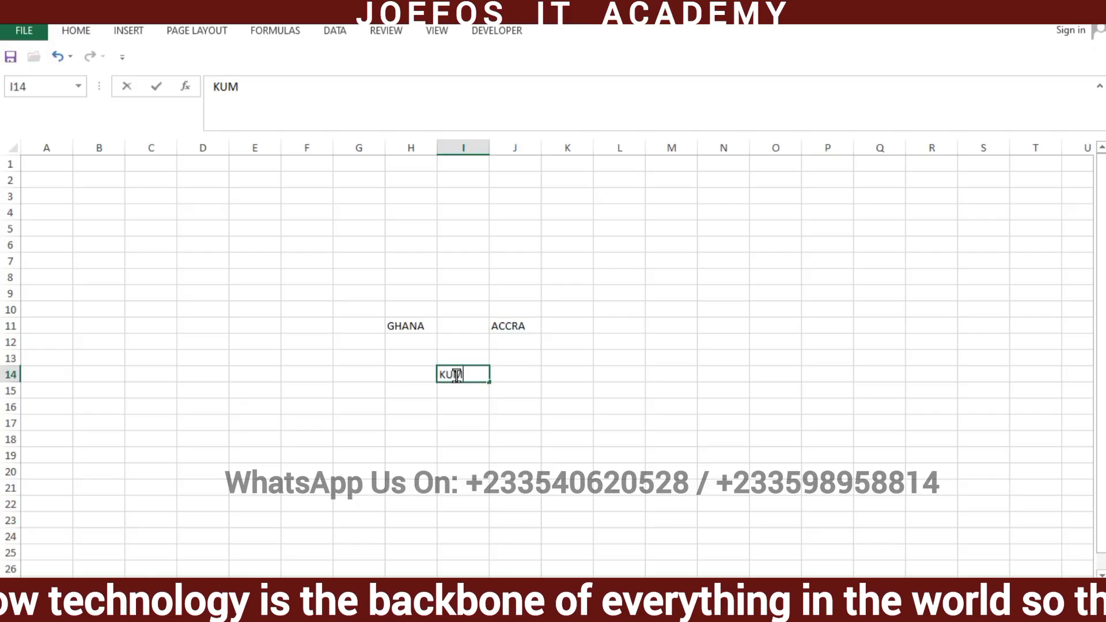
left_click(580, 397)
type("HO")
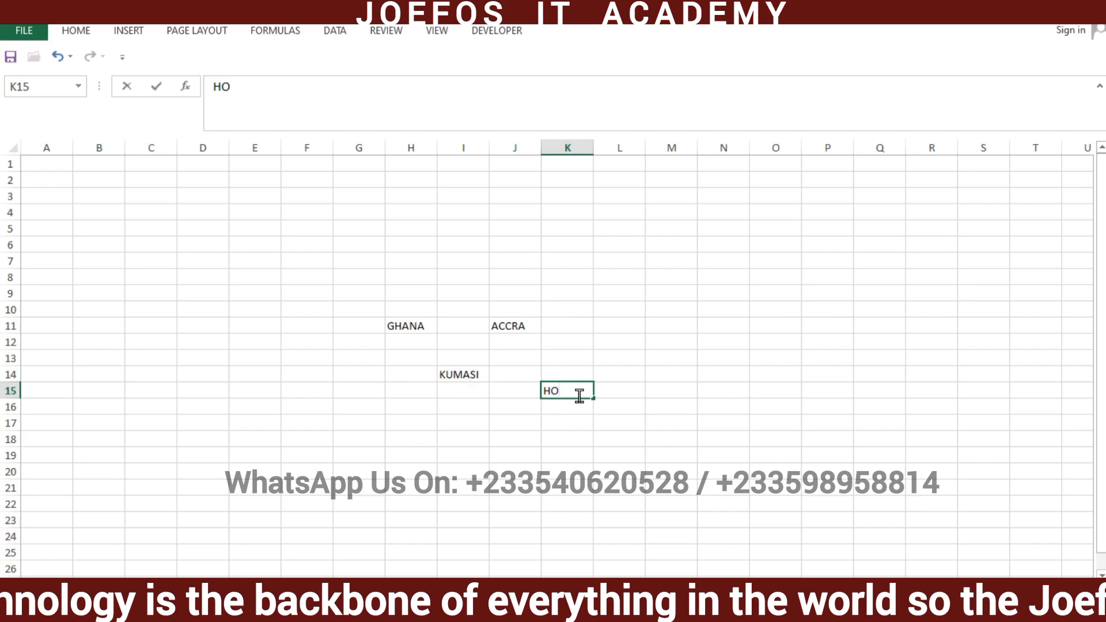
left_click(439, 419)
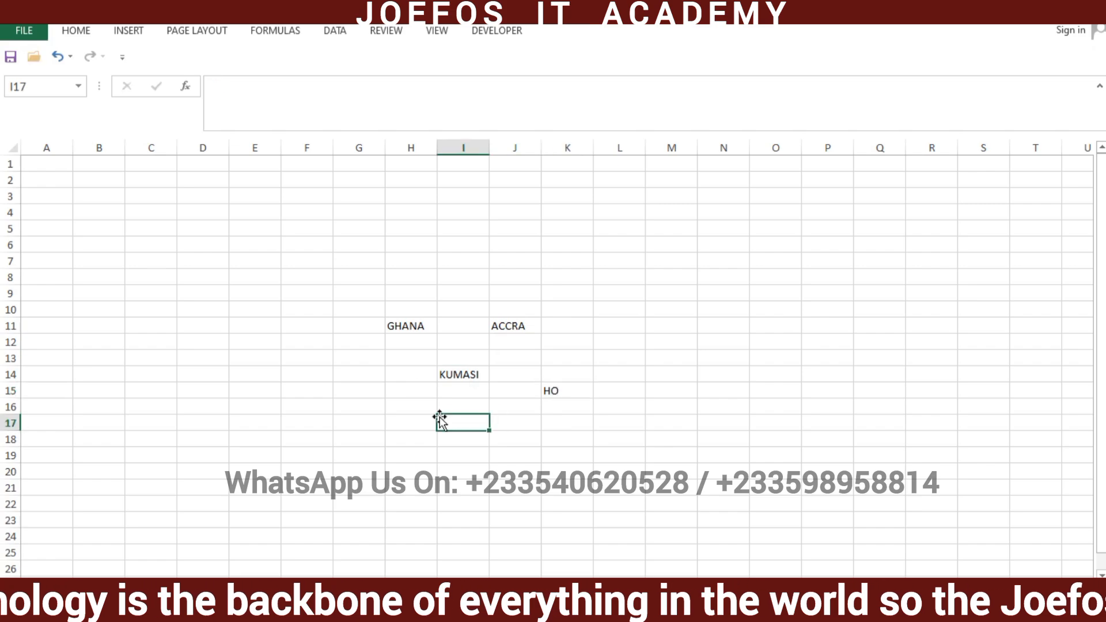
Step: Examine the word cells H11, J11, I14 and K15 one by one, ending on the GHANA cell
left_click(396, 323)
left_click(499, 327)
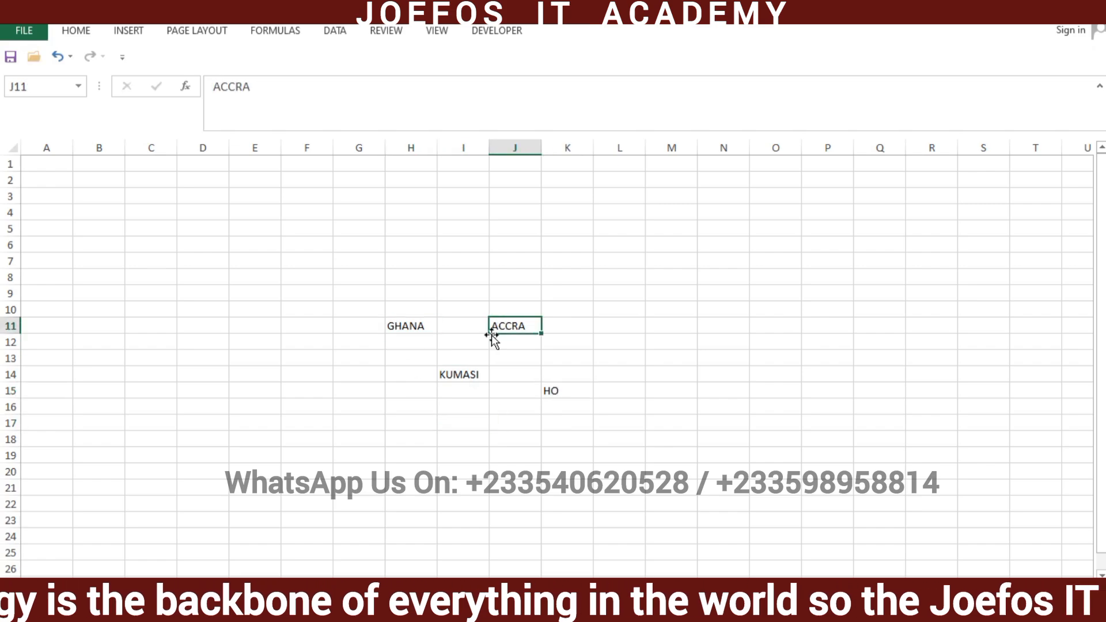
left_click(452, 375)
left_click(558, 392)
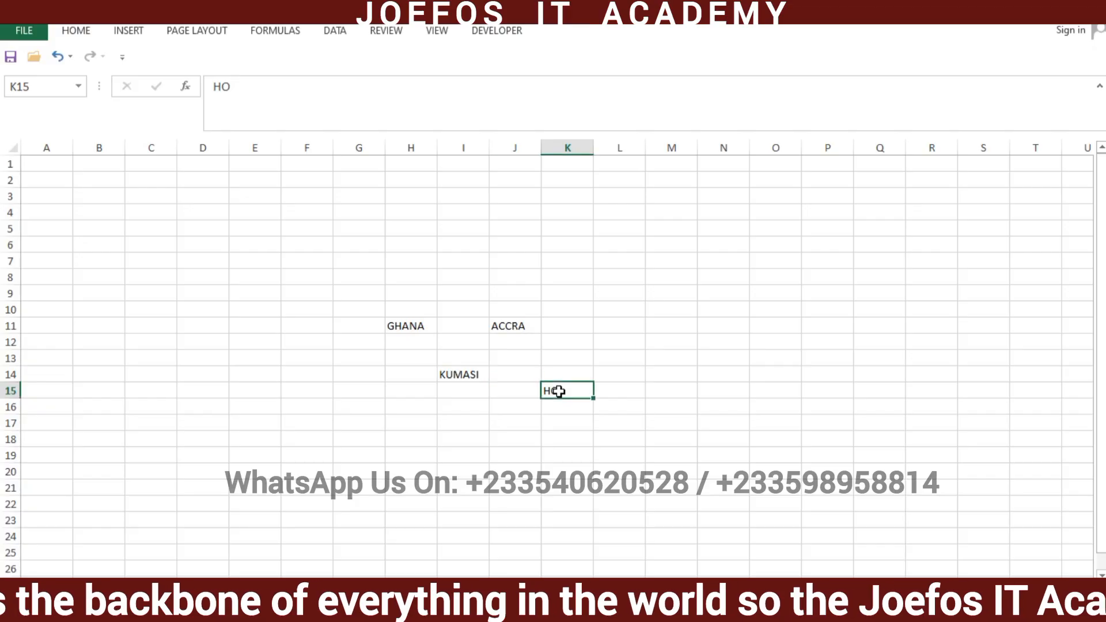
left_click(388, 330)
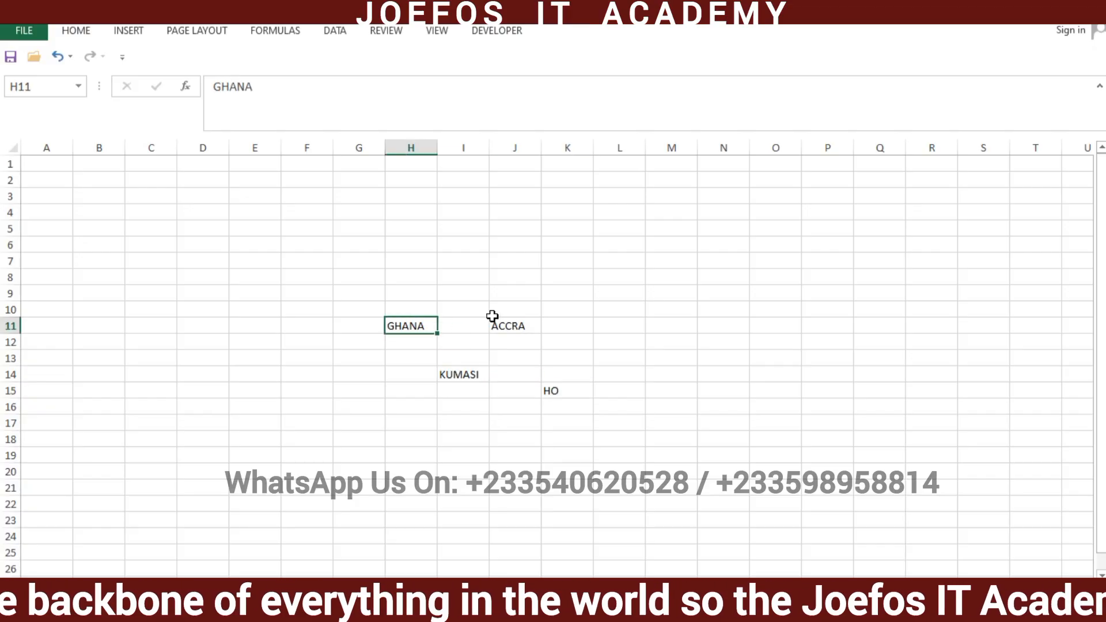
left_click(530, 327)
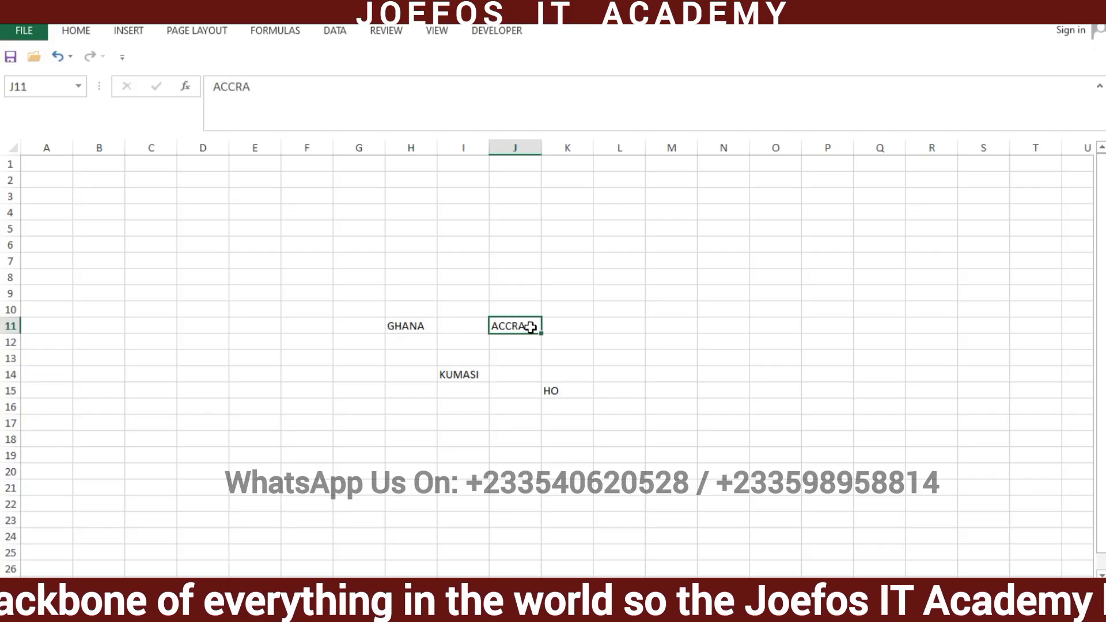
left_click(456, 375)
left_click(504, 331)
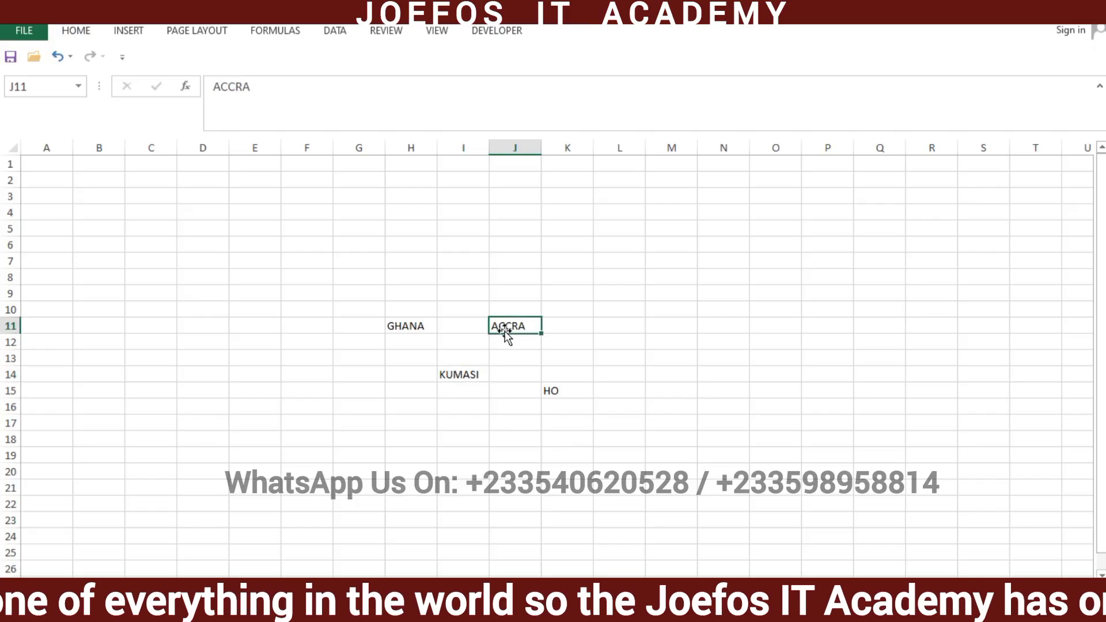
left_click(551, 402)
left_click(406, 320)
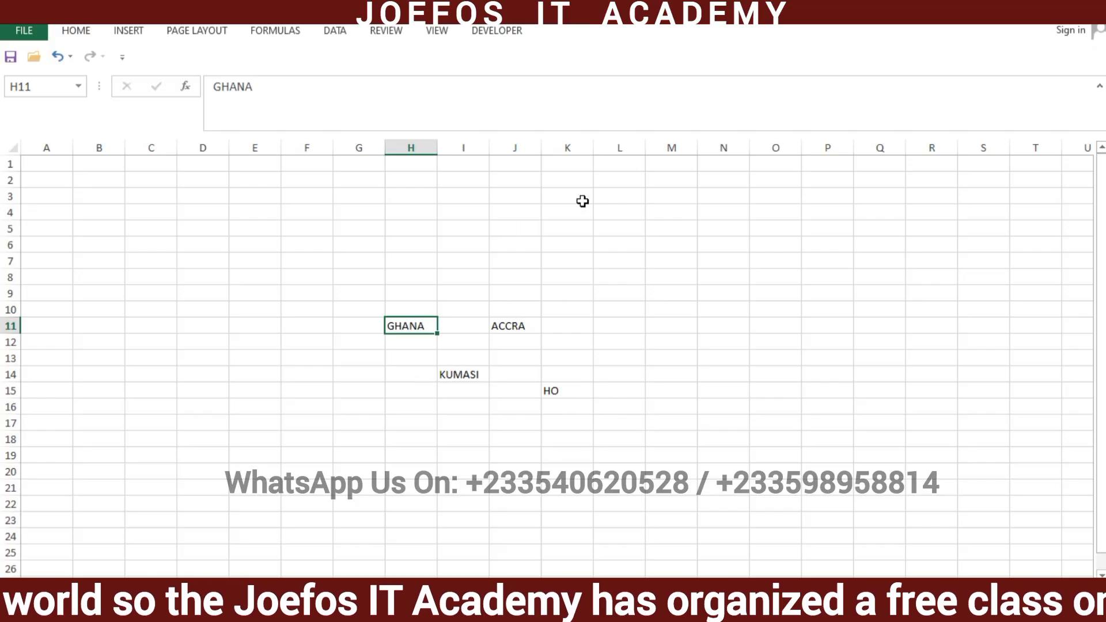
Step: Look at the Home formatting commands and examine the word cells H11, I14 and K15 again
left_click(74, 32)
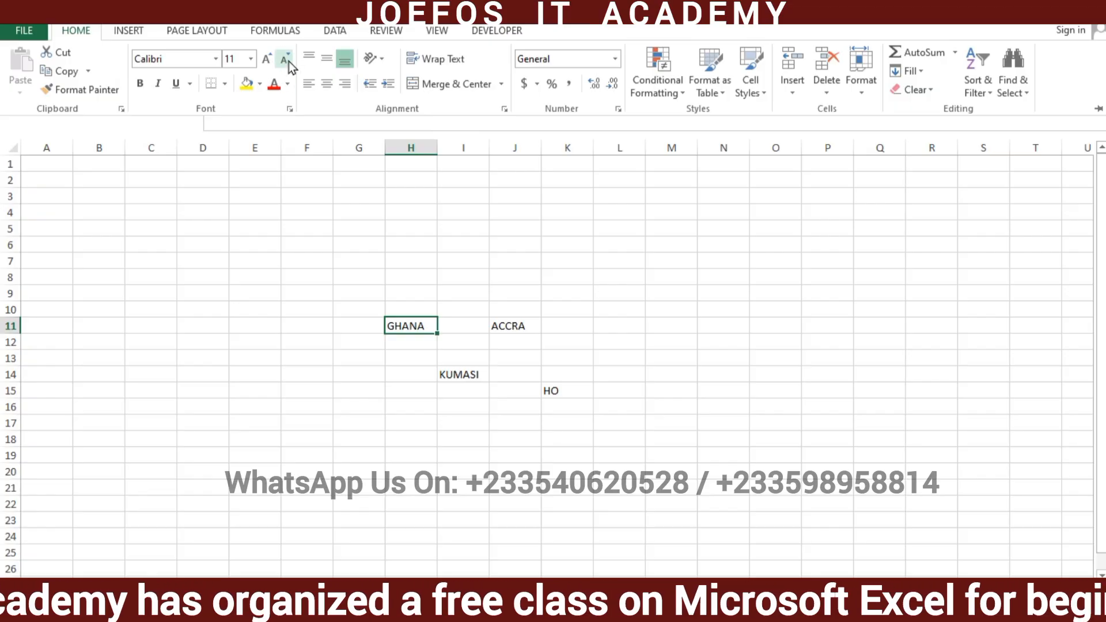
key("ctrl+F1")
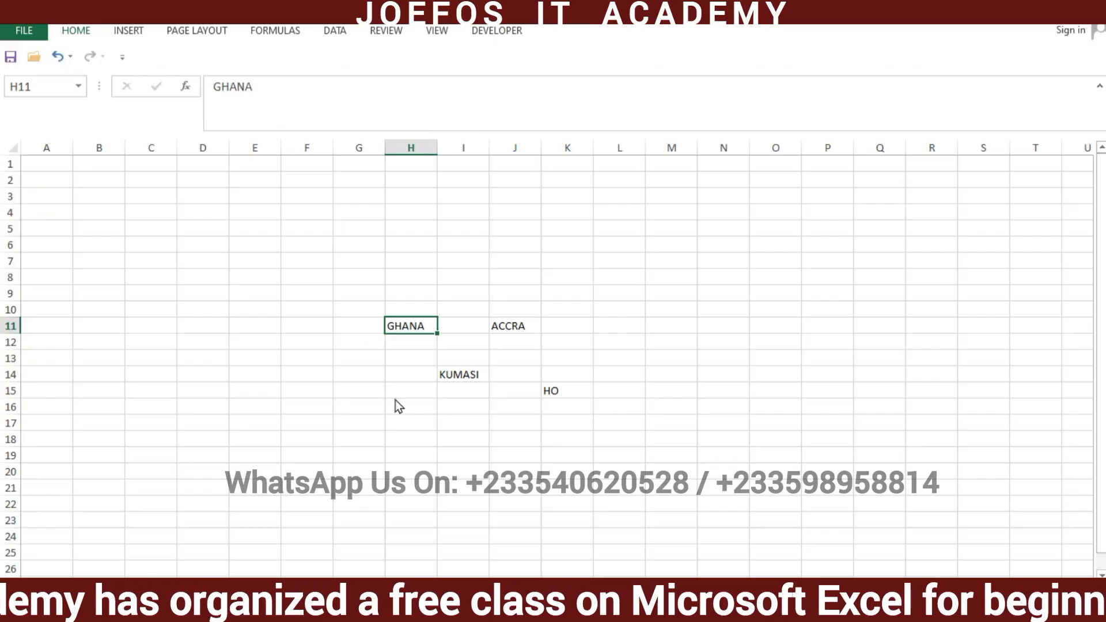
left_click(429, 419)
left_click(409, 325)
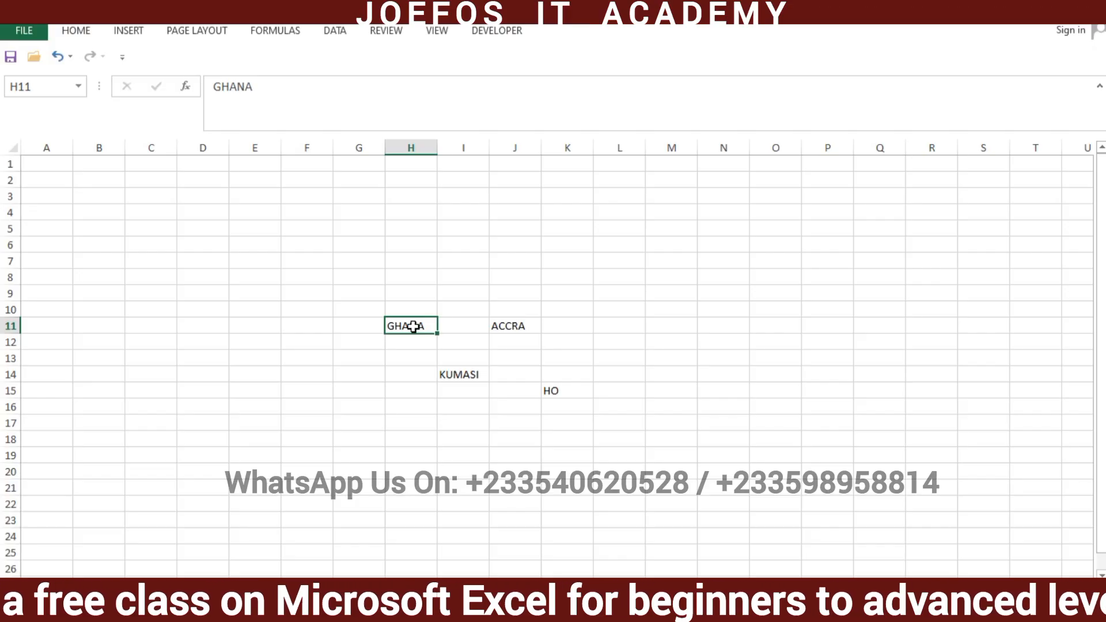
left_click(461, 375)
left_click(562, 389)
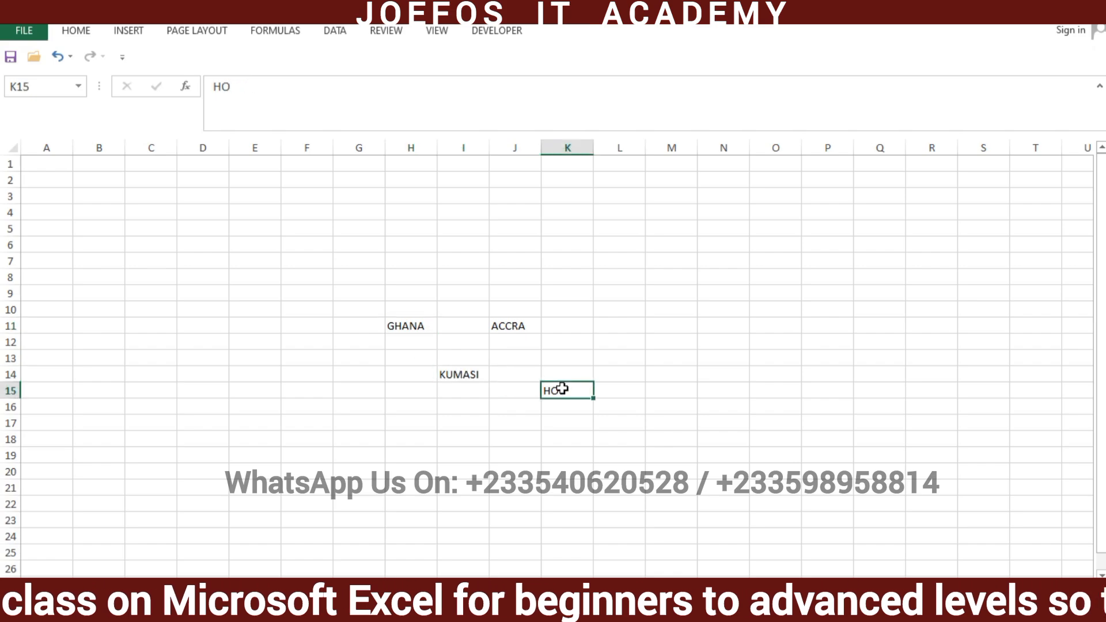
Step: Increase the font size of GHANA in cell H11 step by step to 26
left_click(517, 323)
left_click(410, 326)
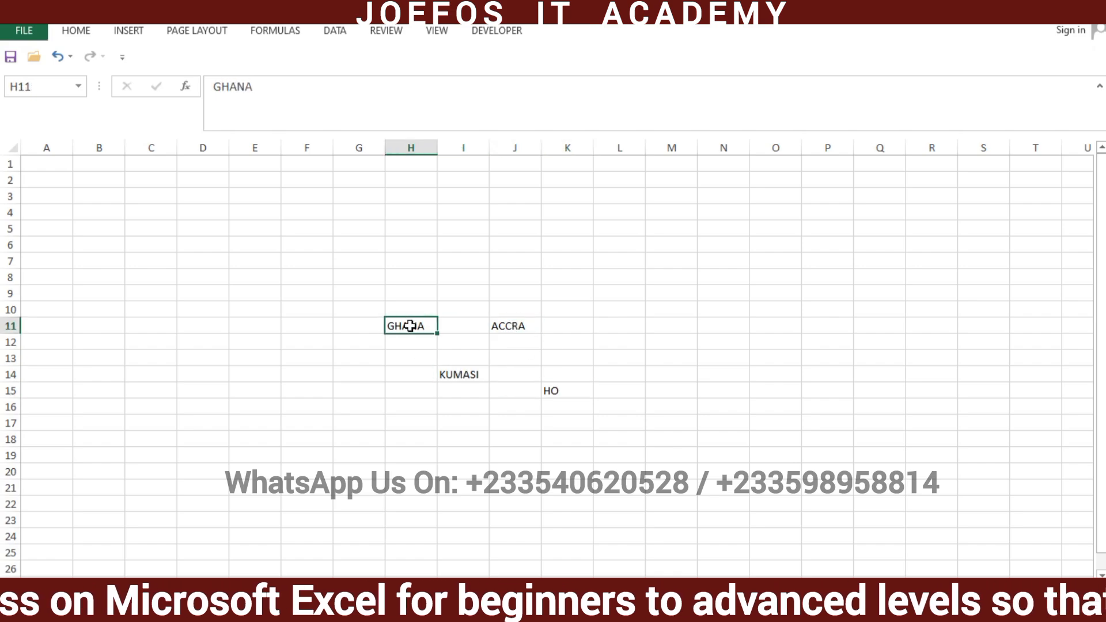
left_click(80, 34)
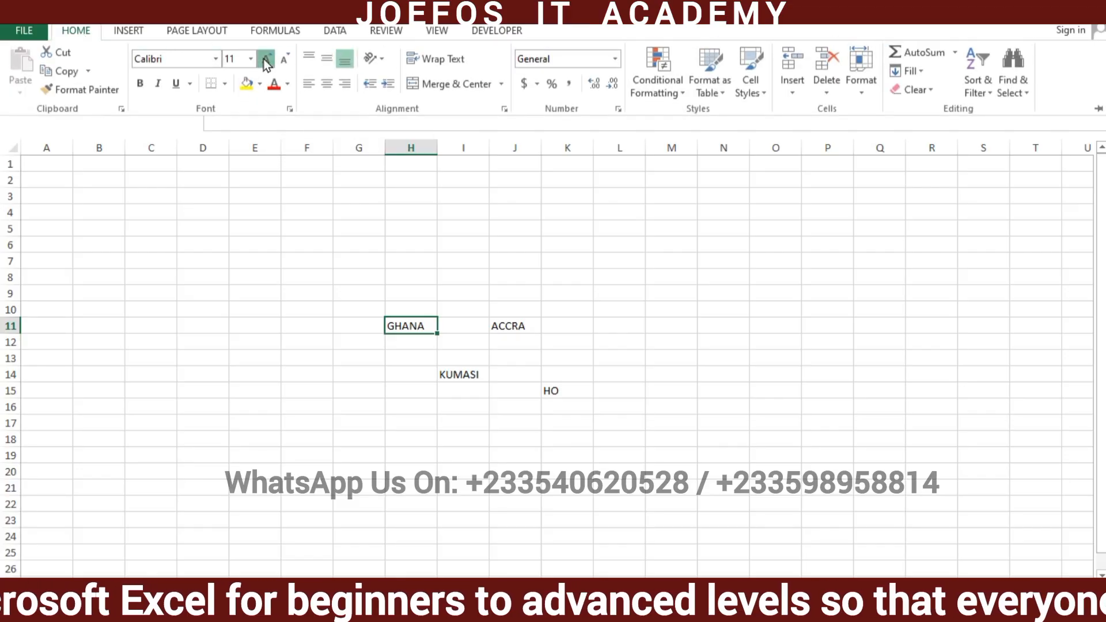
left_click(267, 60)
left_click(267, 59)
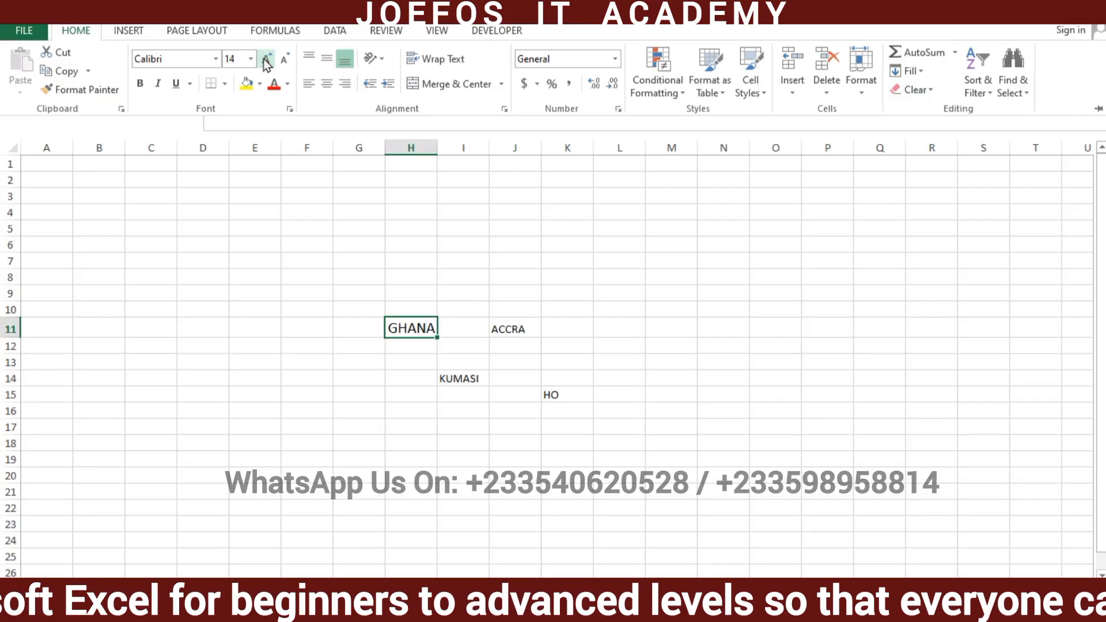
left_click(267, 59)
left_click(266, 60)
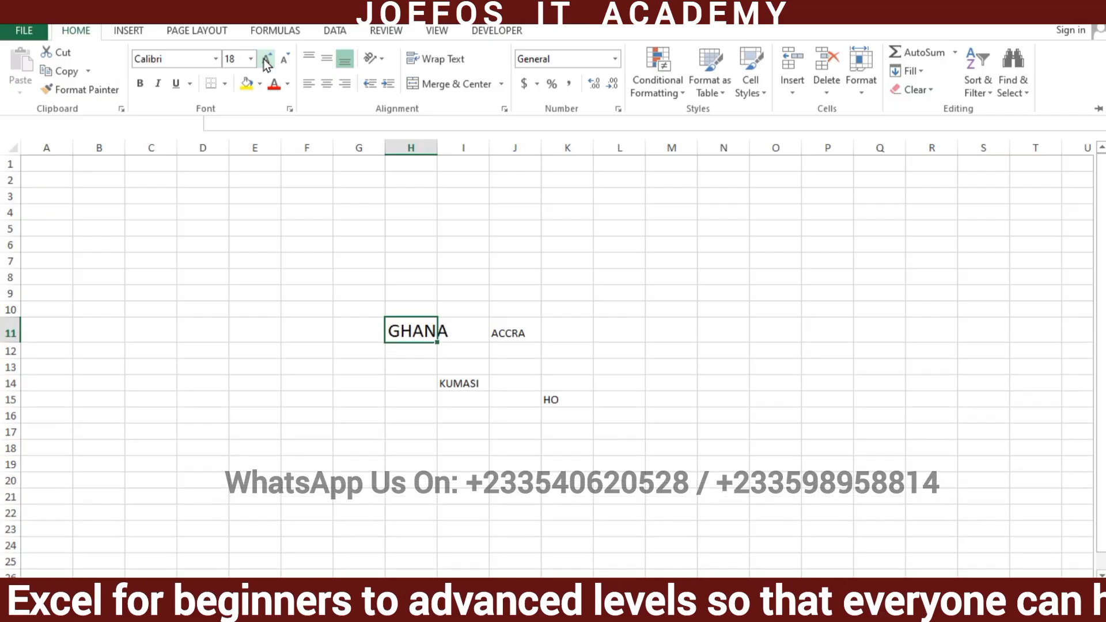
left_click(267, 59)
left_click(267, 59)
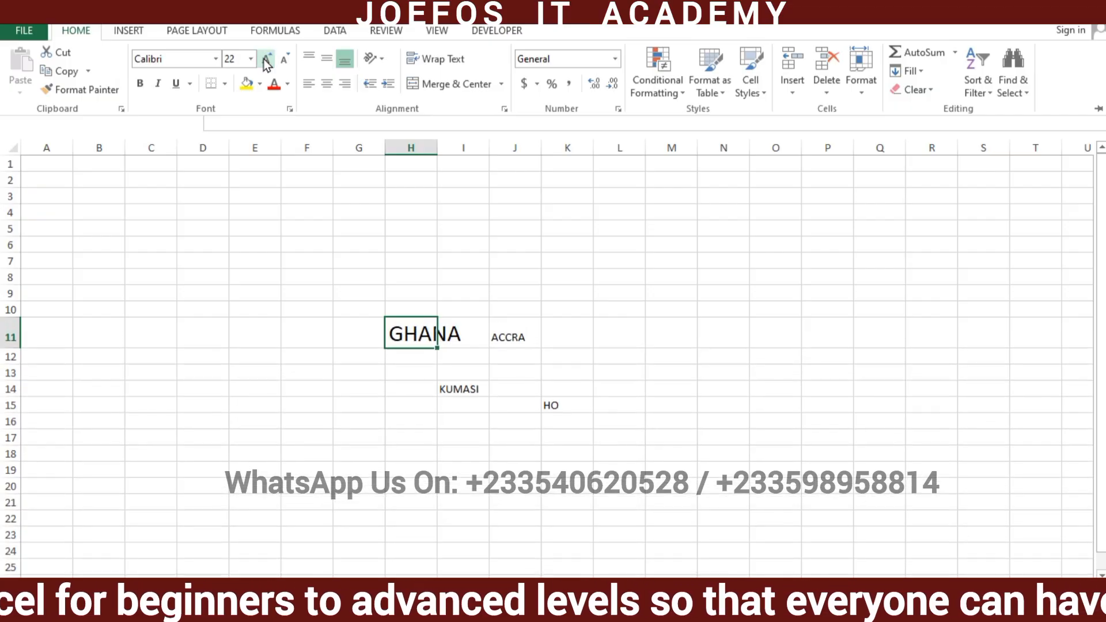
left_click(266, 59)
left_click(267, 60)
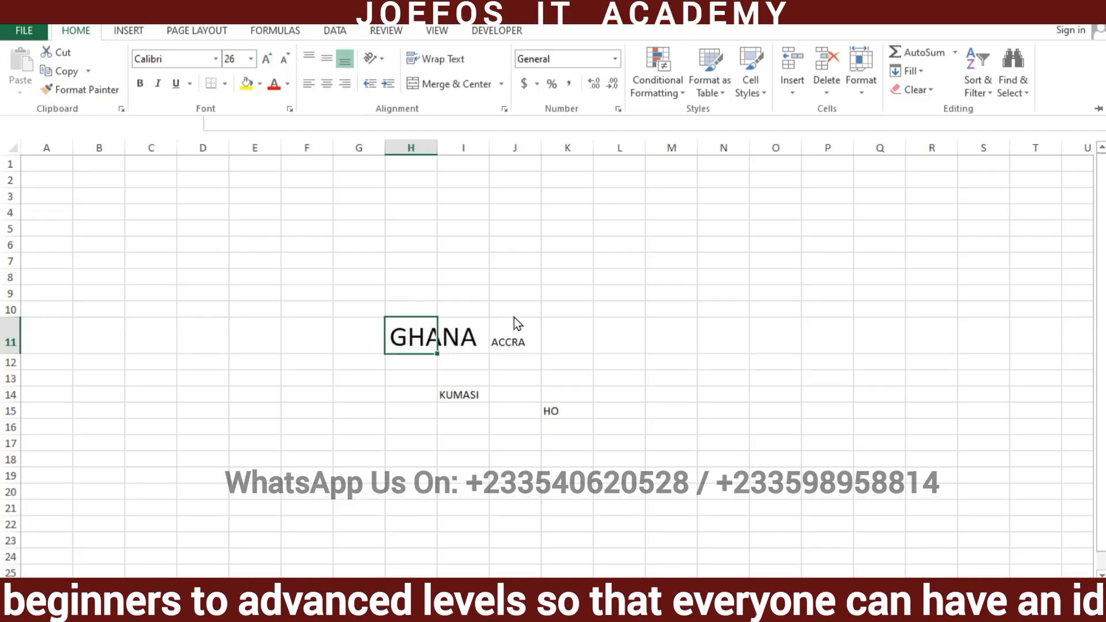
Step: Increase the font size of ACCRA in cell J11 step by step to 26
left_click(517, 340)
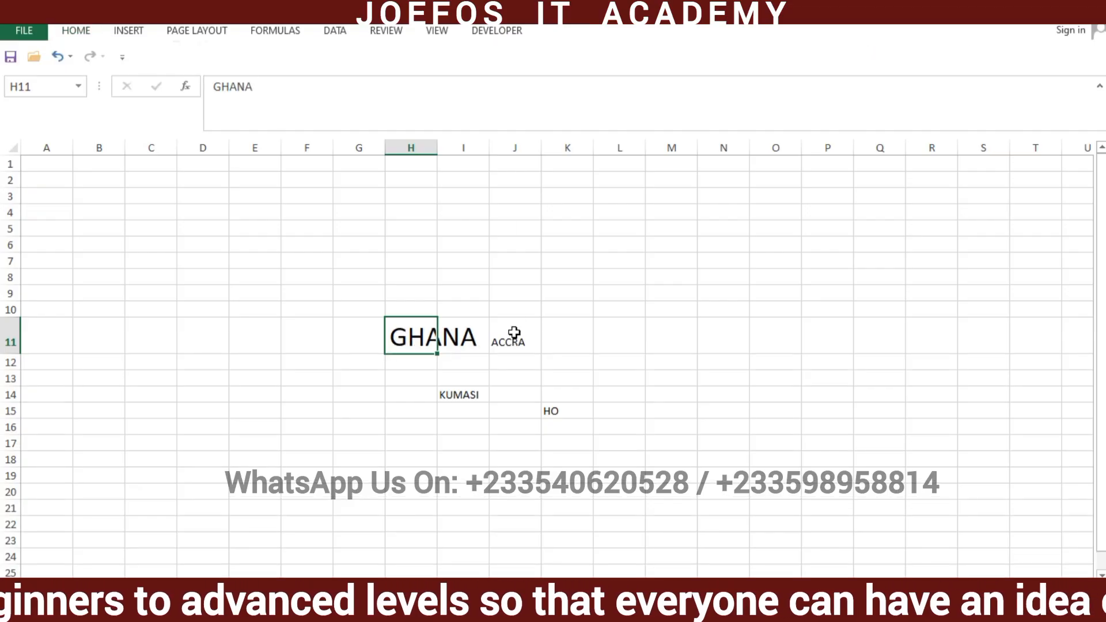
left_click(519, 333)
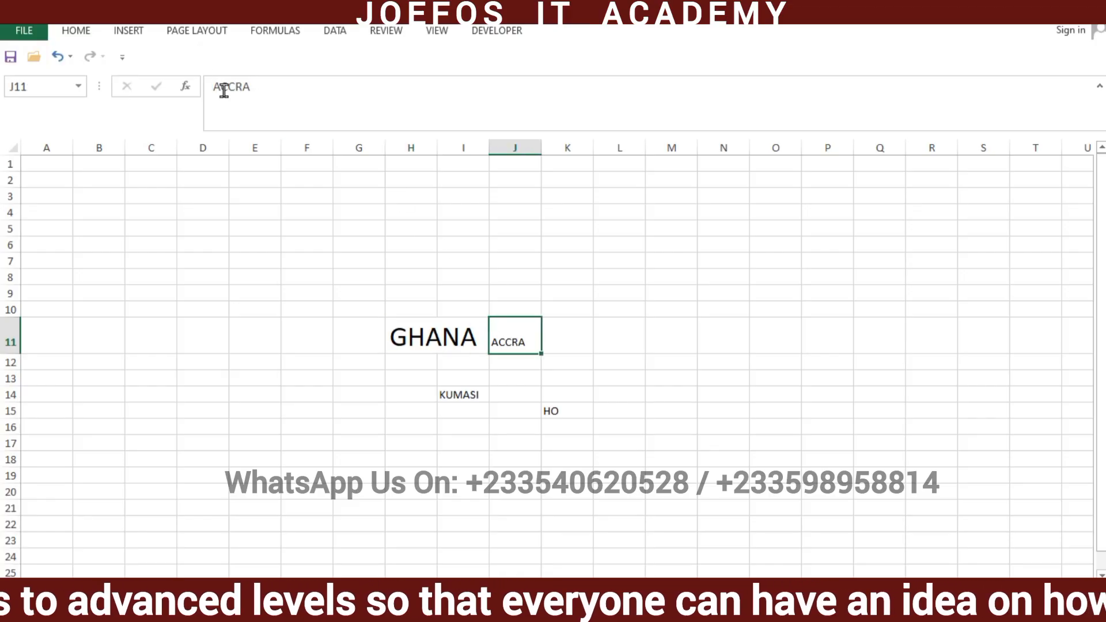
left_click(87, 30)
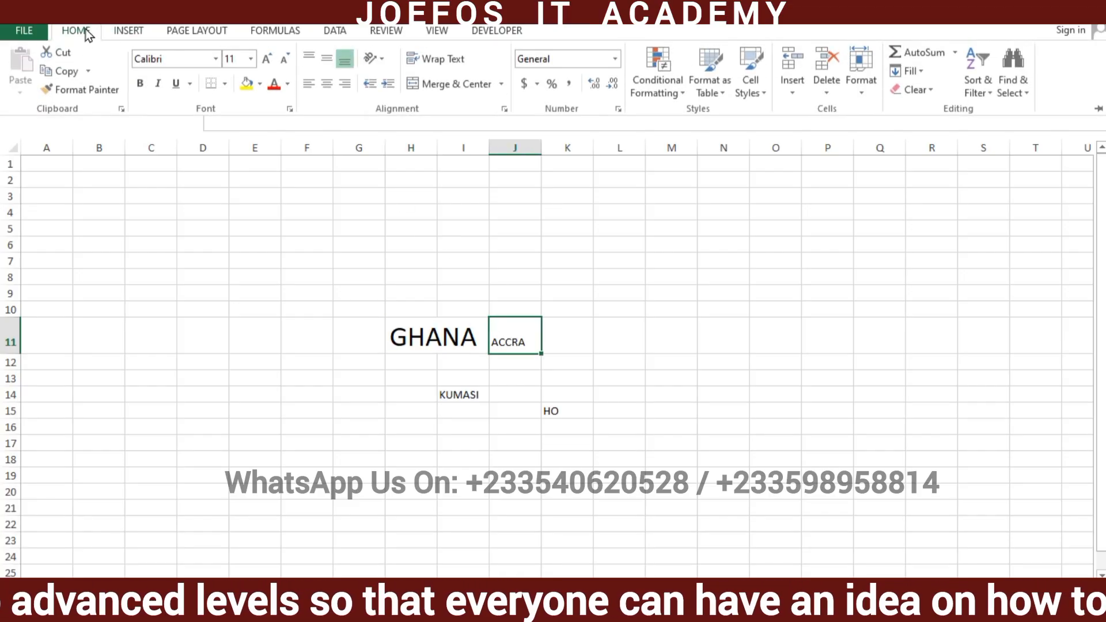
left_click(265, 59)
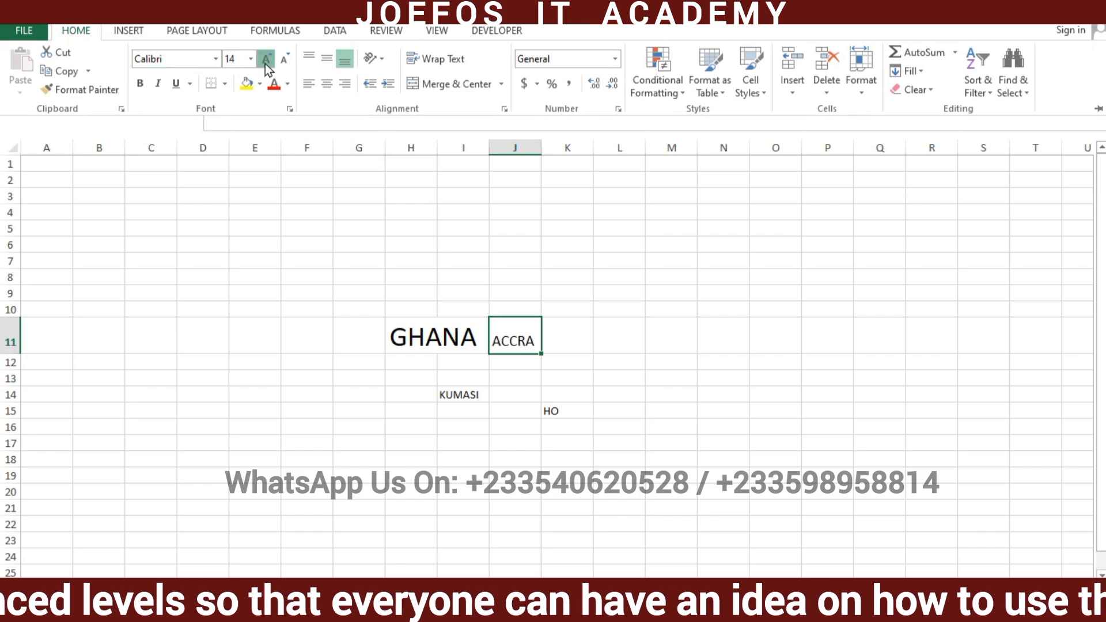
left_click(265, 63)
left_click(265, 63)
left_click(265, 63)
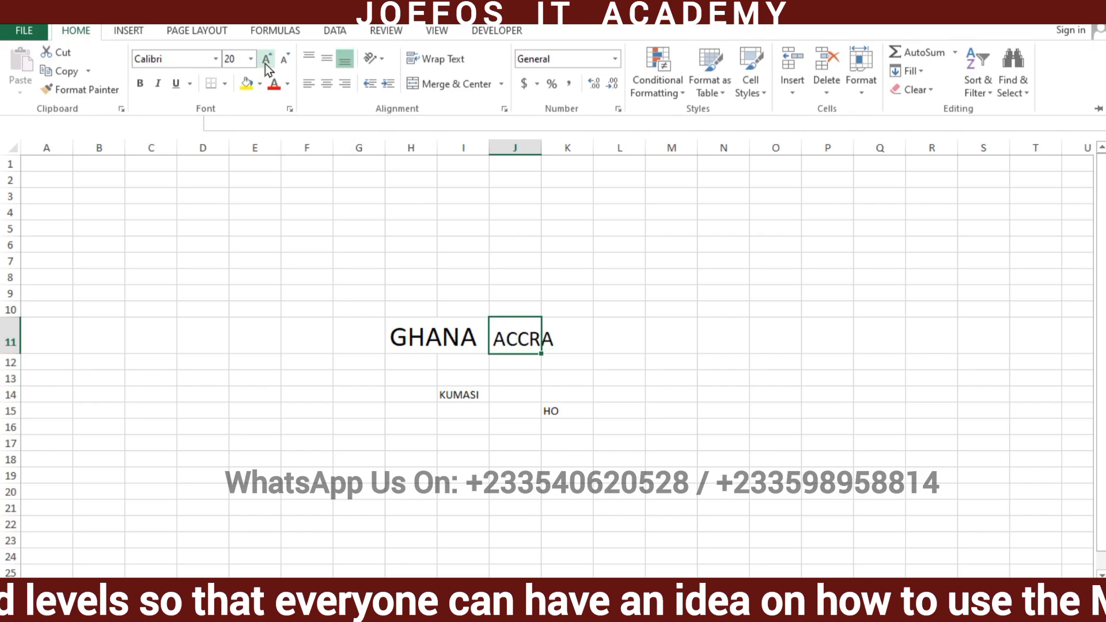
left_click(265, 63)
left_click(265, 63)
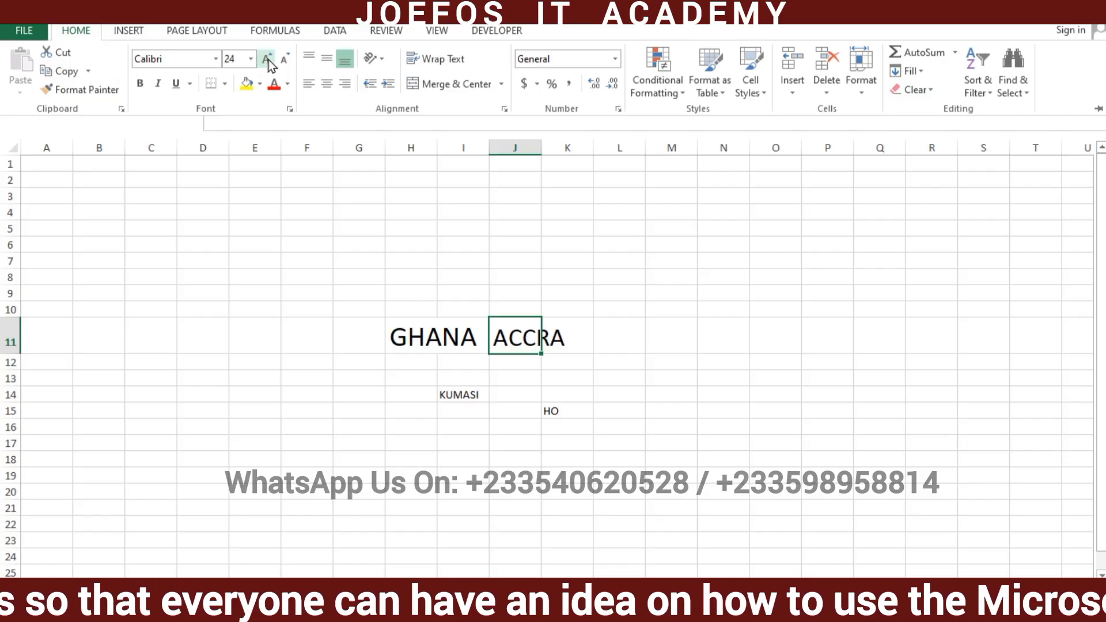
left_click(268, 60)
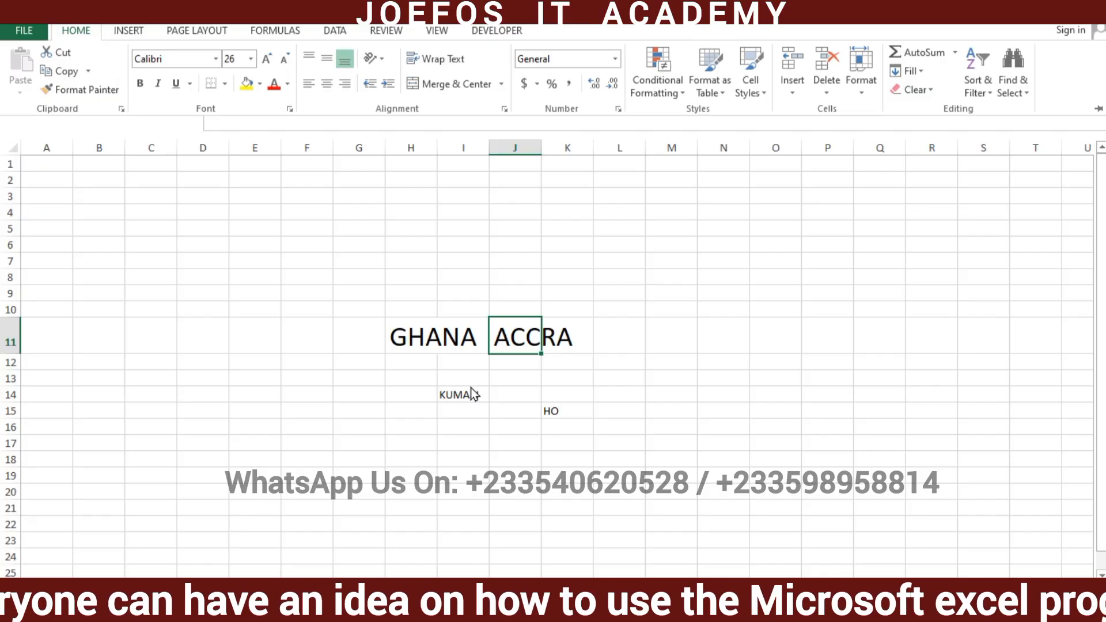
key("ctrl+F1")
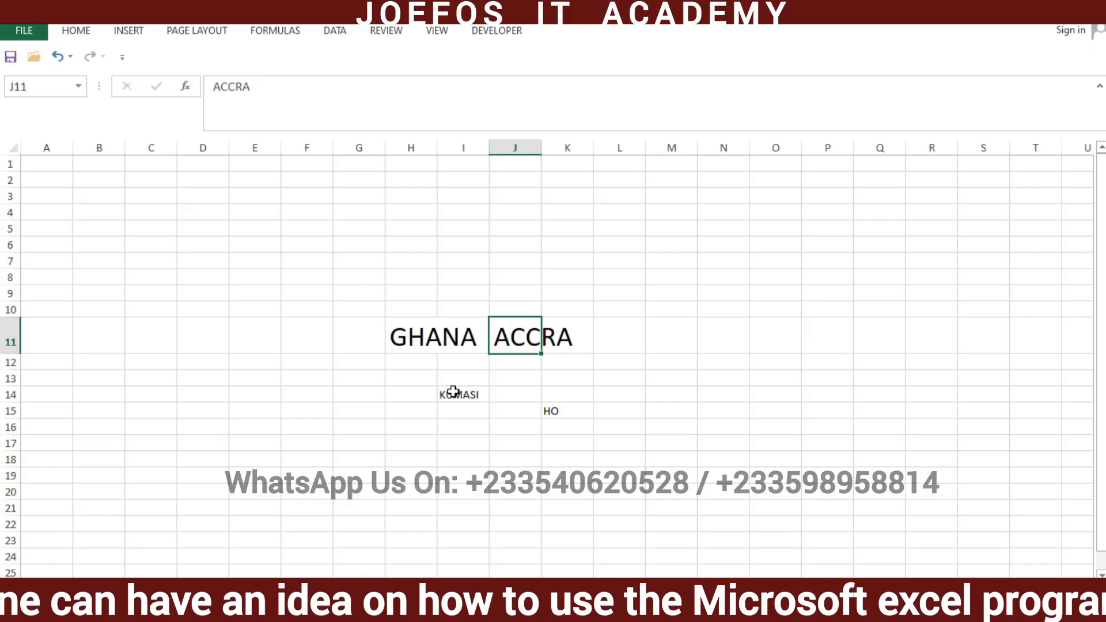
Step: Increase the font size of KUMASI in cell I14 step by step to 72
left_click(453, 393)
left_click(77, 29)
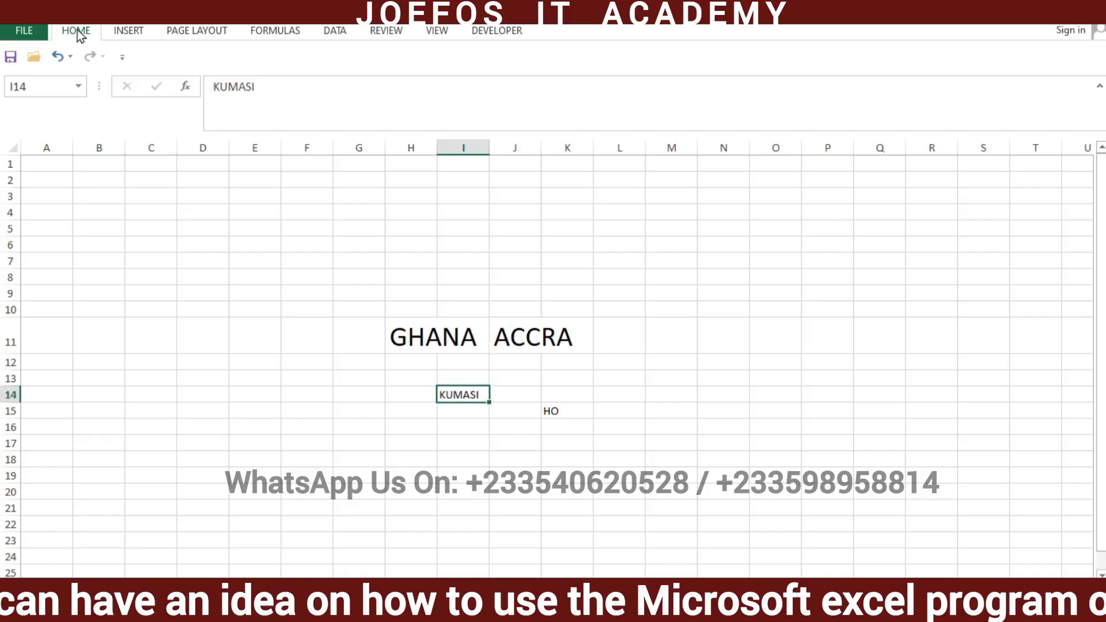
left_click(266, 59)
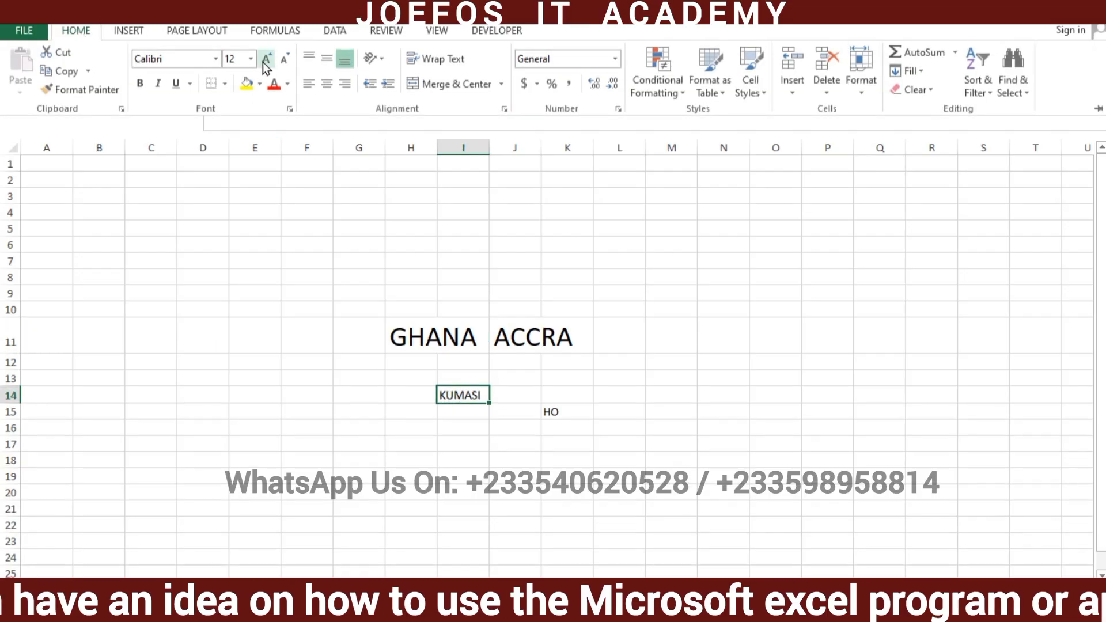
left_click(265, 60)
left_click(263, 62)
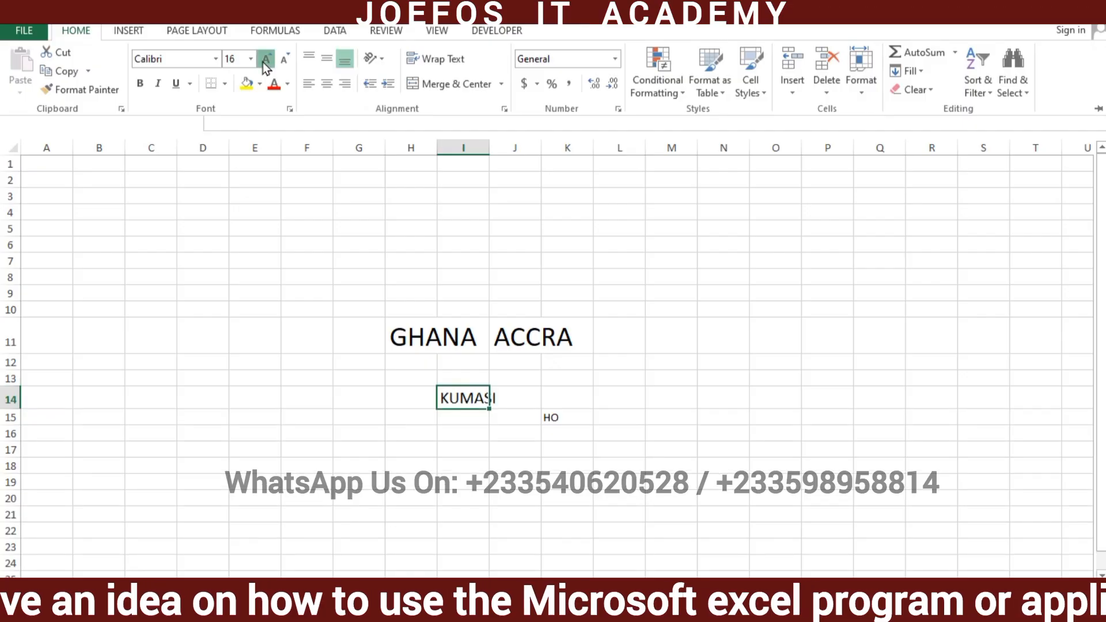
left_click(263, 61)
left_click(264, 62)
left_click(263, 62)
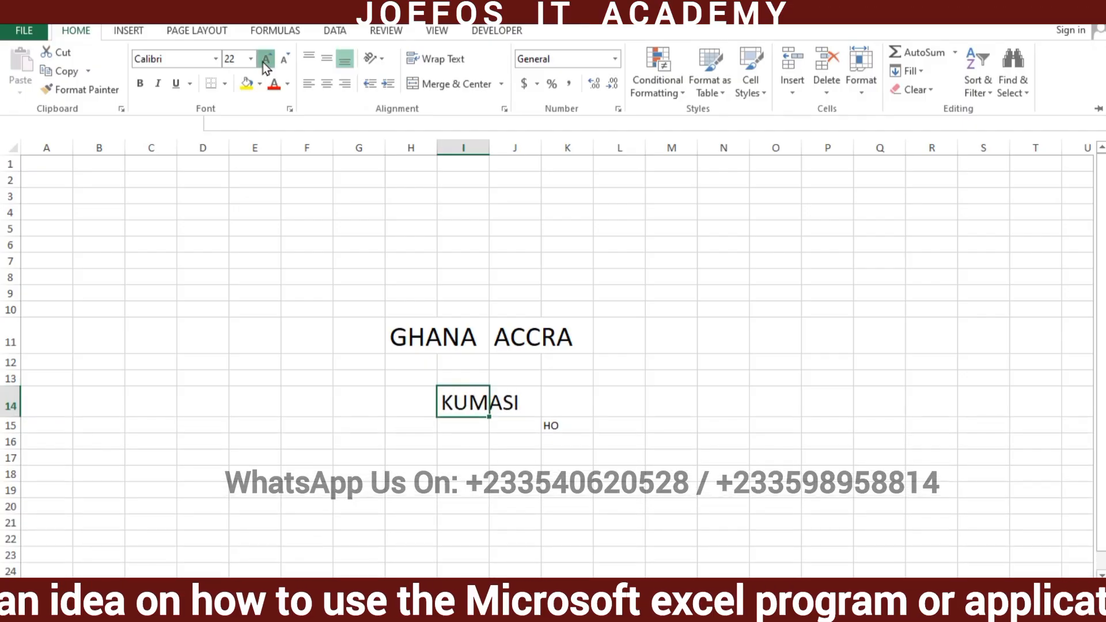
left_click(263, 61)
left_click(263, 61)
left_click(263, 62)
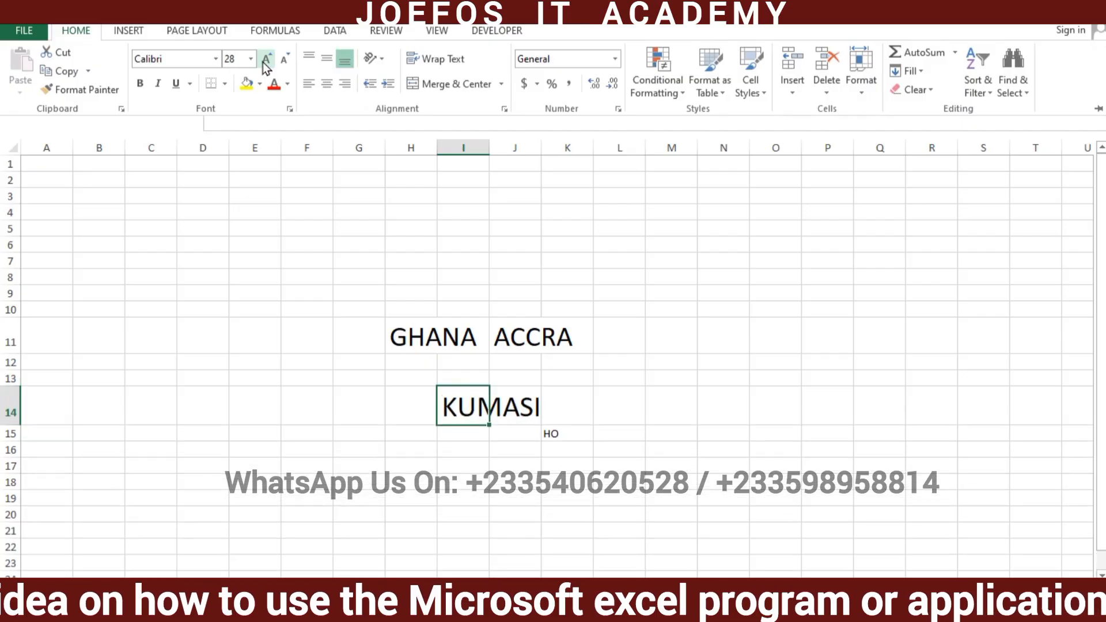
left_click(263, 62)
left_click(263, 61)
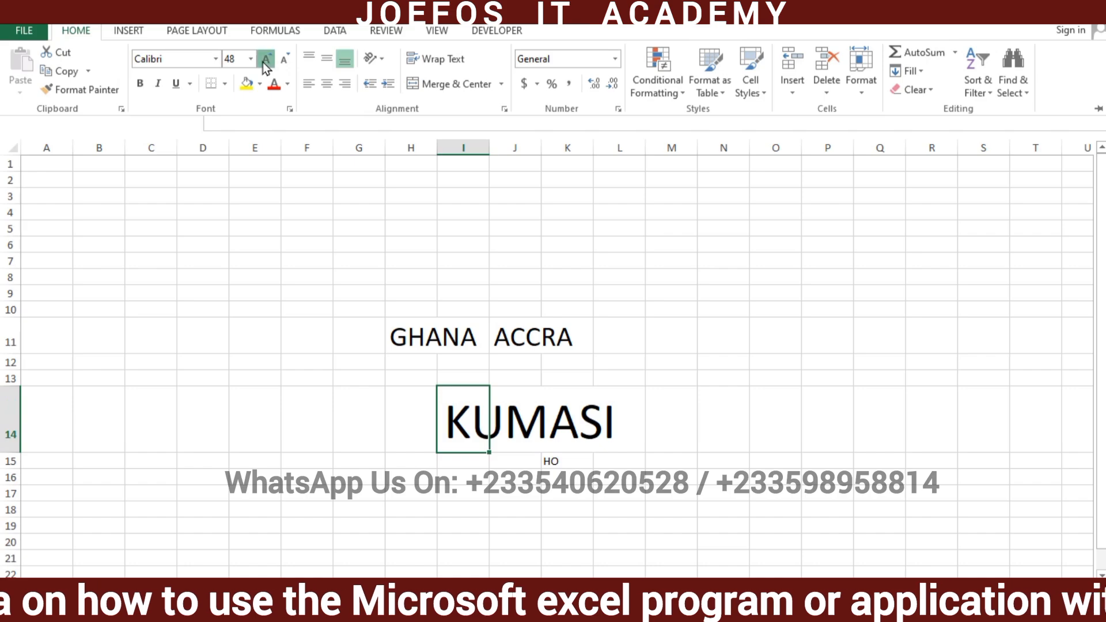
left_click(263, 61)
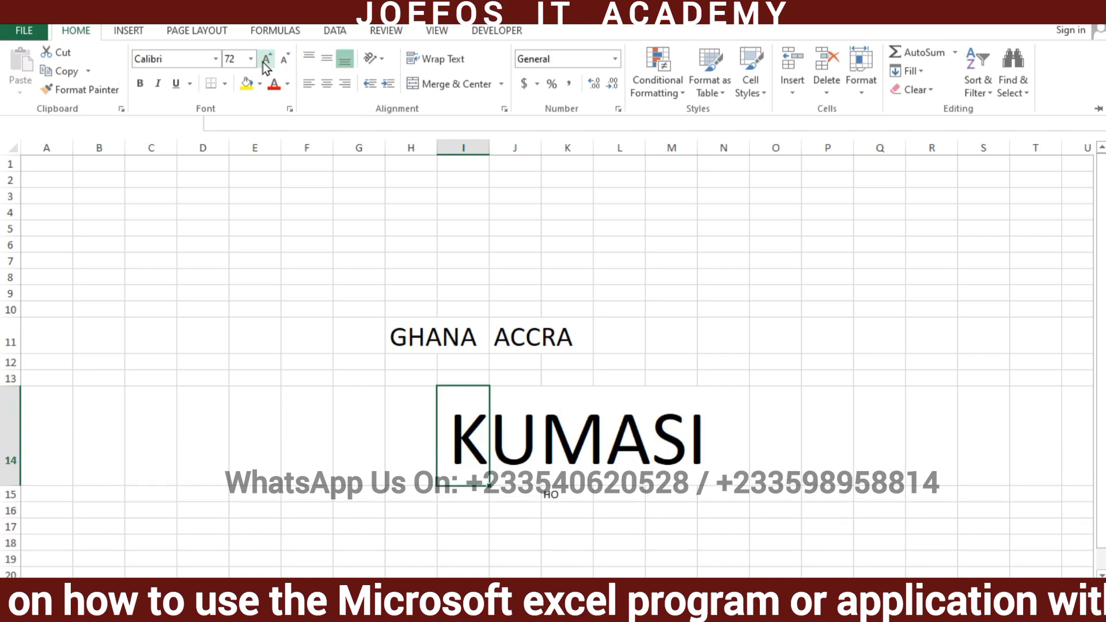
key("ctrl+F1")
Step: Increase the font size of HO in cell K15 to 72 and reduce it one step to 48
left_click(550, 493)
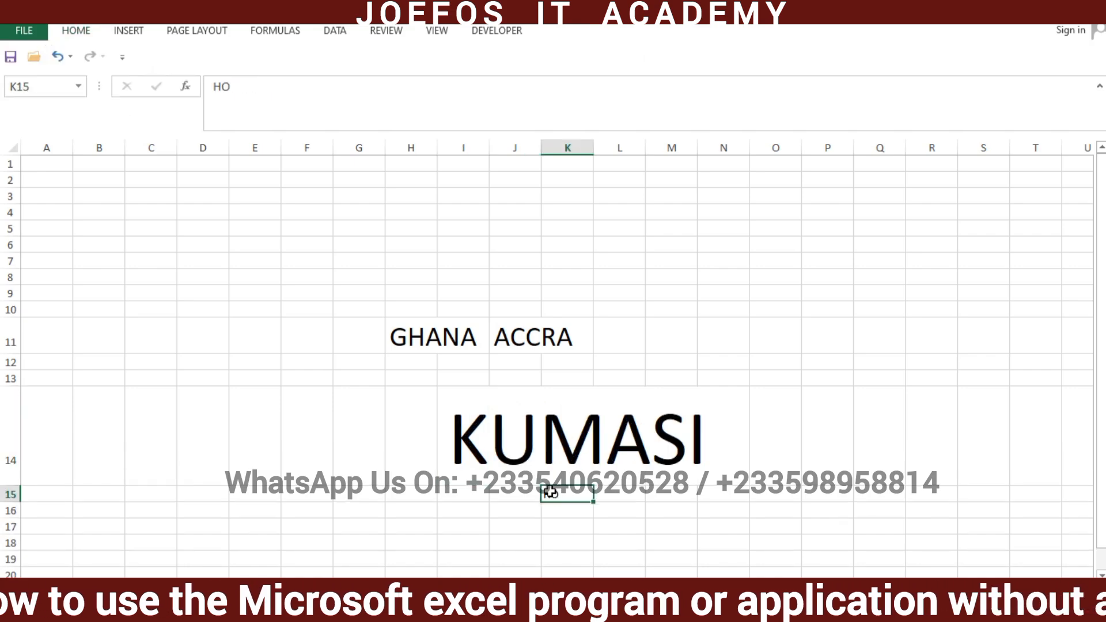
left_click(74, 30)
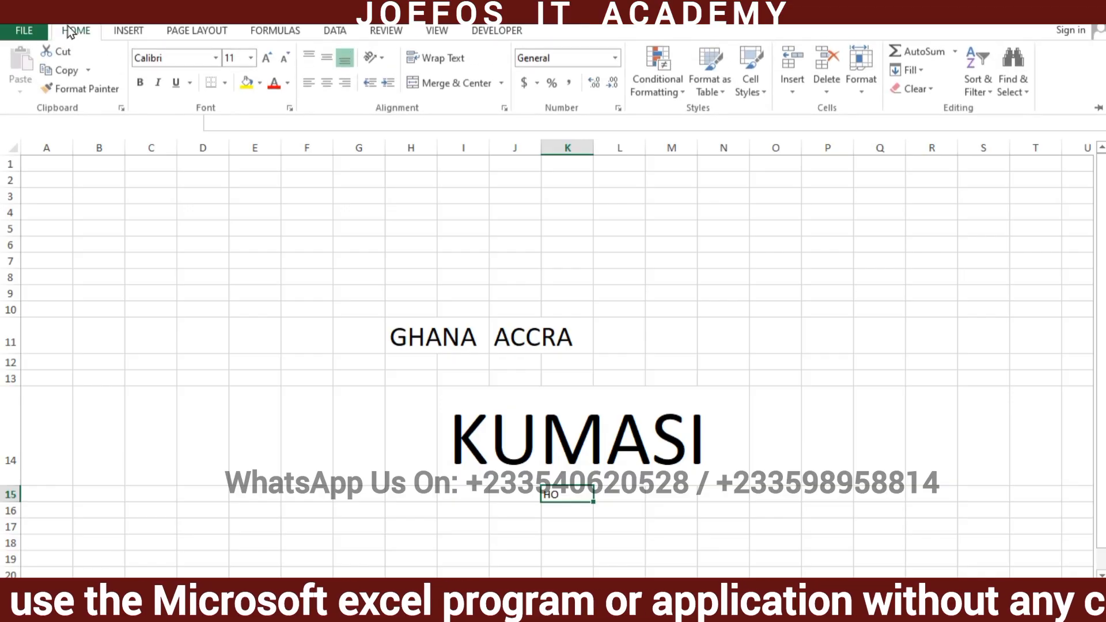
left_click(269, 60)
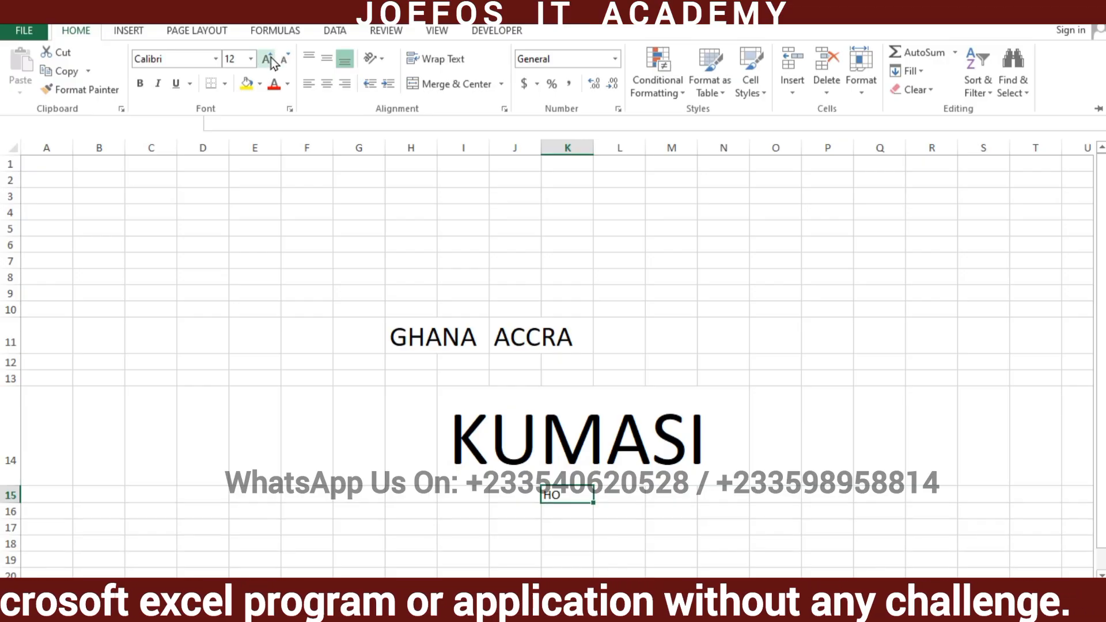
left_click(270, 60)
left_click(267, 59)
left_click(267, 59)
left_click(267, 59)
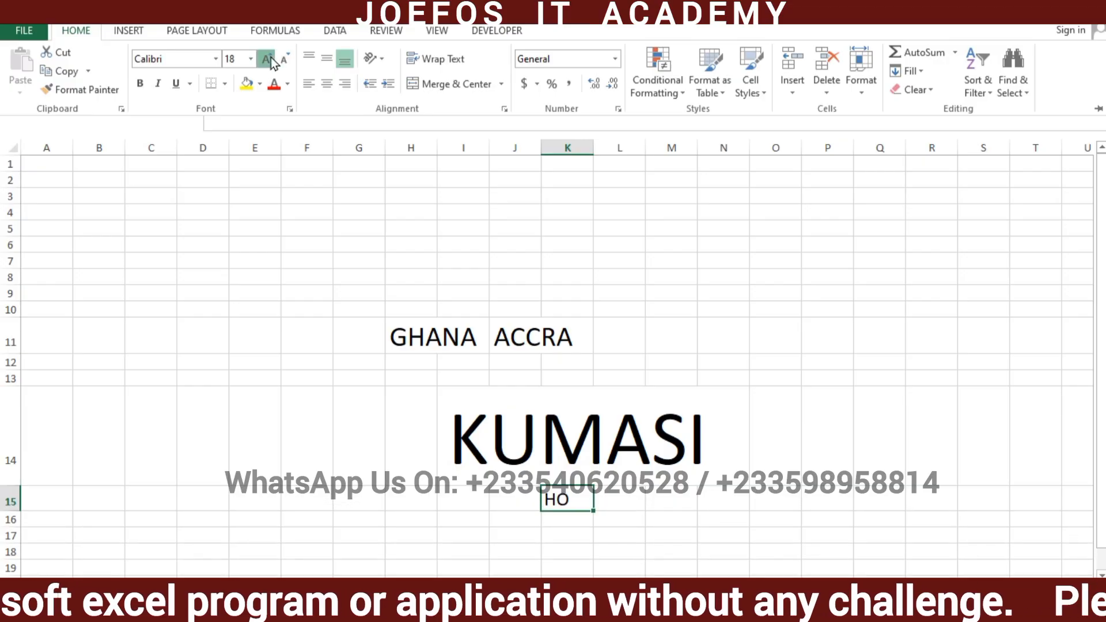
left_click(268, 59)
left_click(269, 59)
left_click(268, 59)
left_click(268, 59)
left_click(269, 58)
left_click(268, 59)
left_click(268, 59)
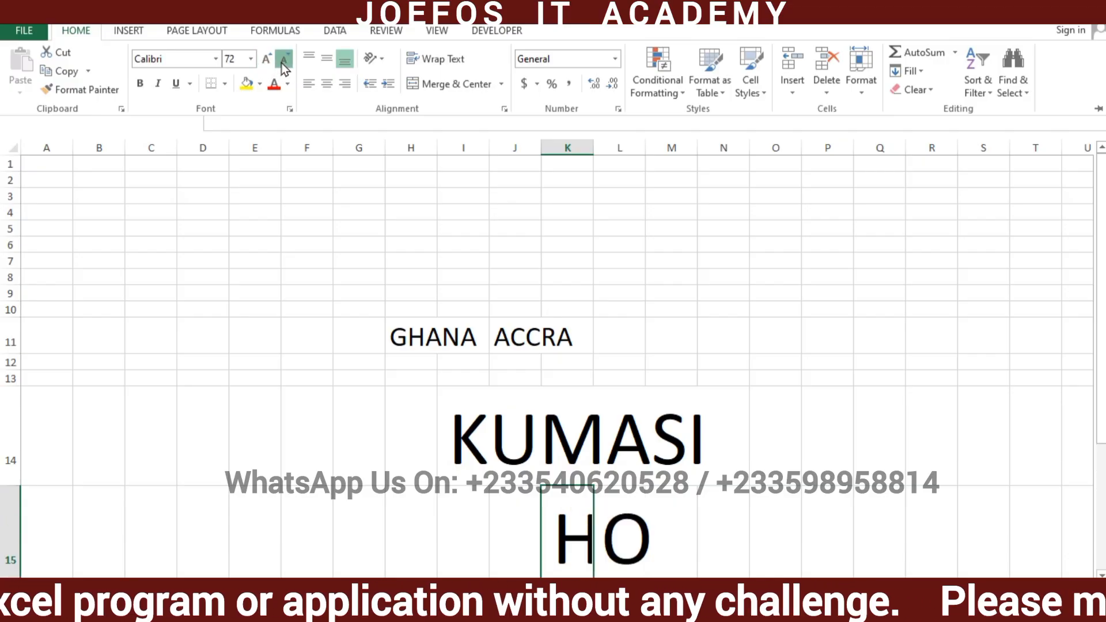
left_click(282, 63)
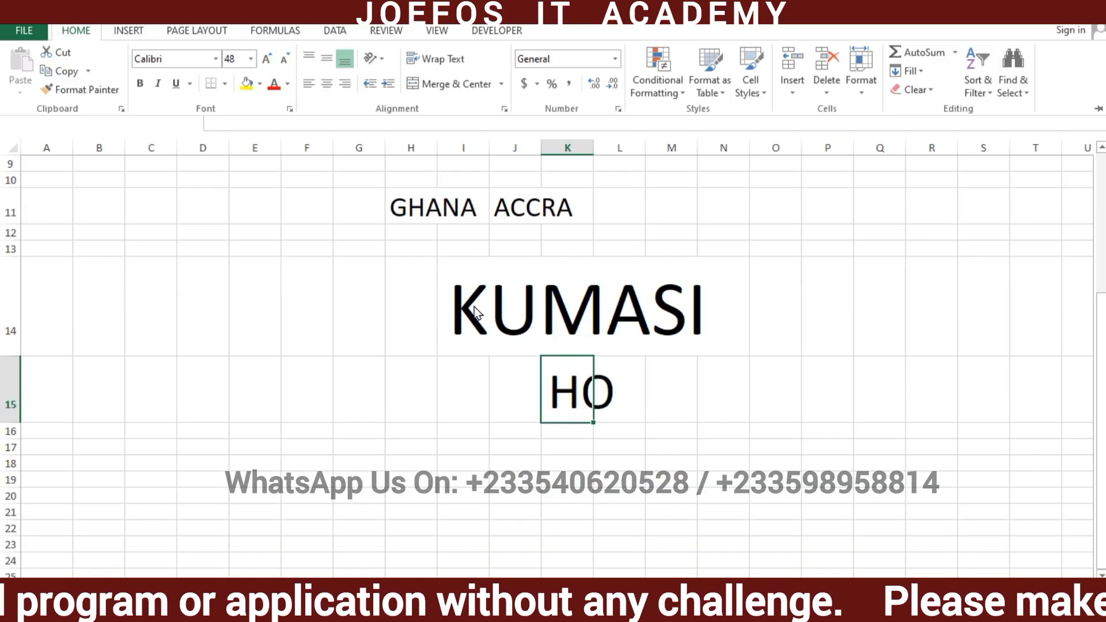
key("ctrl+F1")
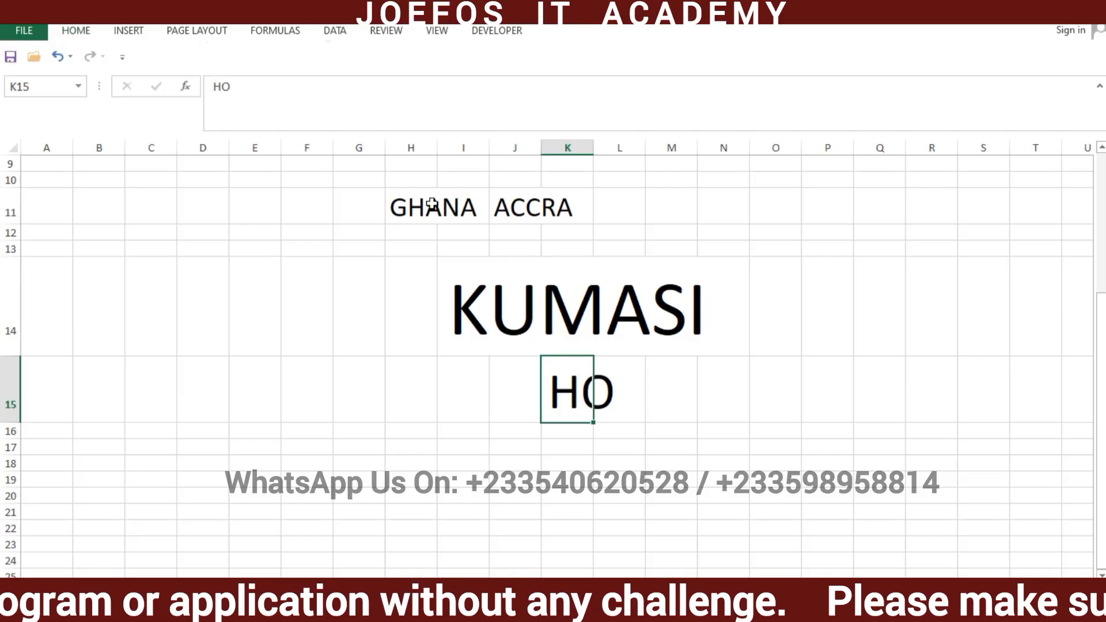
Step: Examine how the enlarged words extend over neighbouring cells by selecting H11, K15 and the cells across KUMASI in row 14
left_click(407, 204)
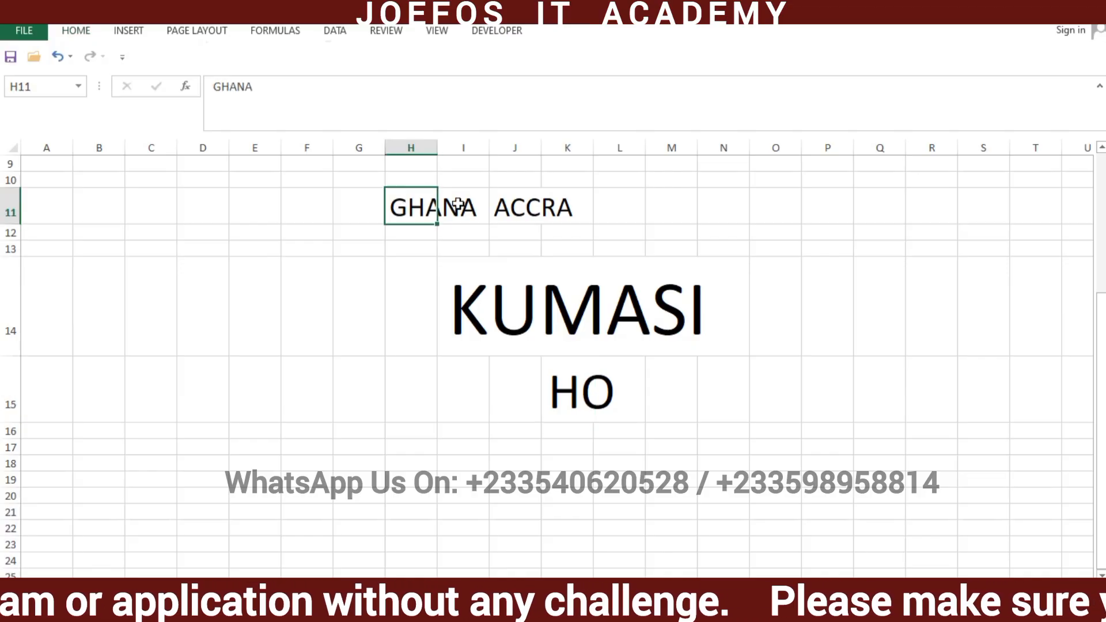
left_click(591, 397)
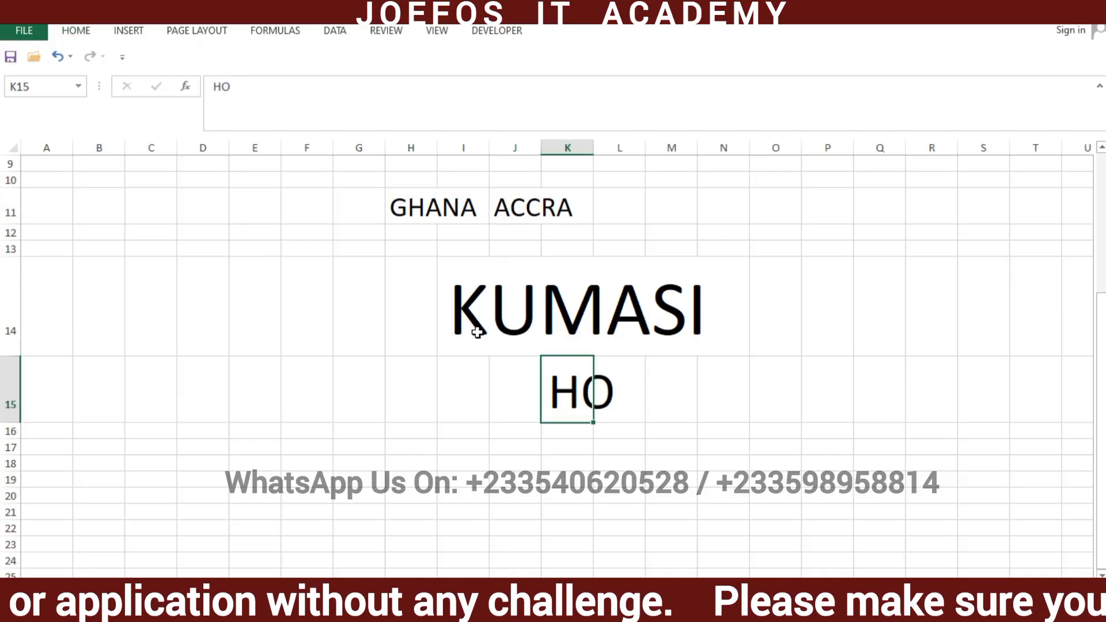
left_click(477, 332)
left_click(596, 327)
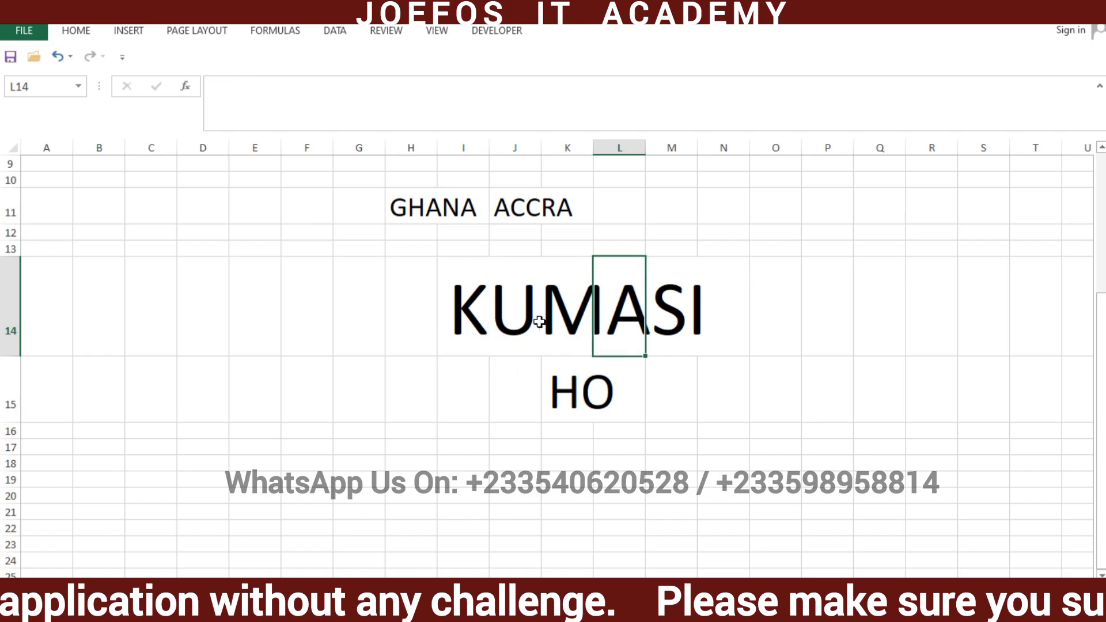
left_click(506, 313)
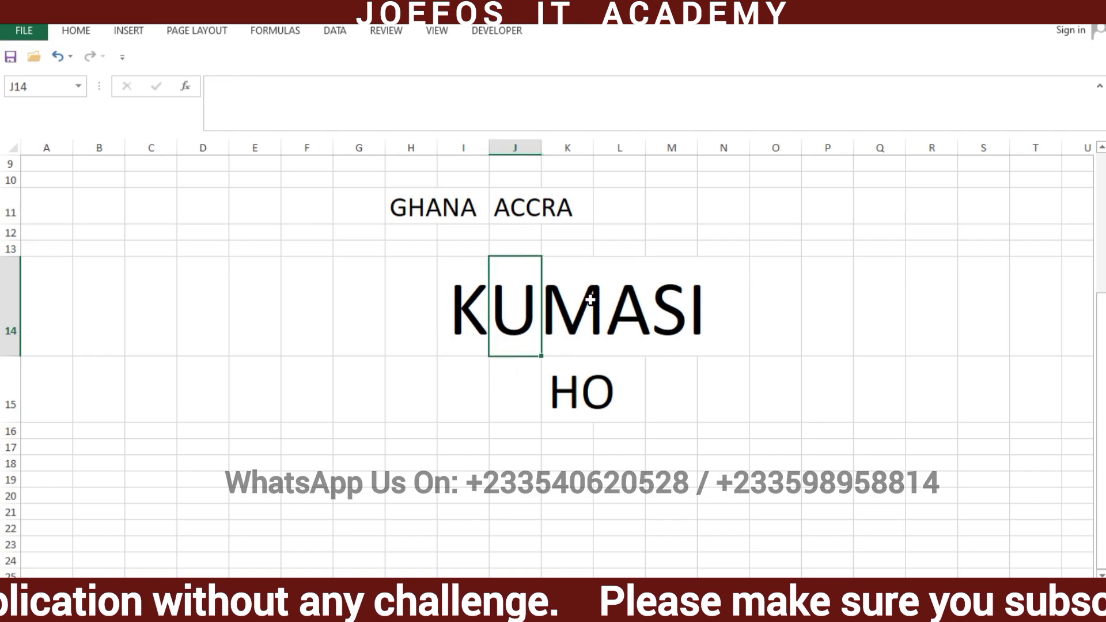
left_click_drag(590, 299, 543, 292)
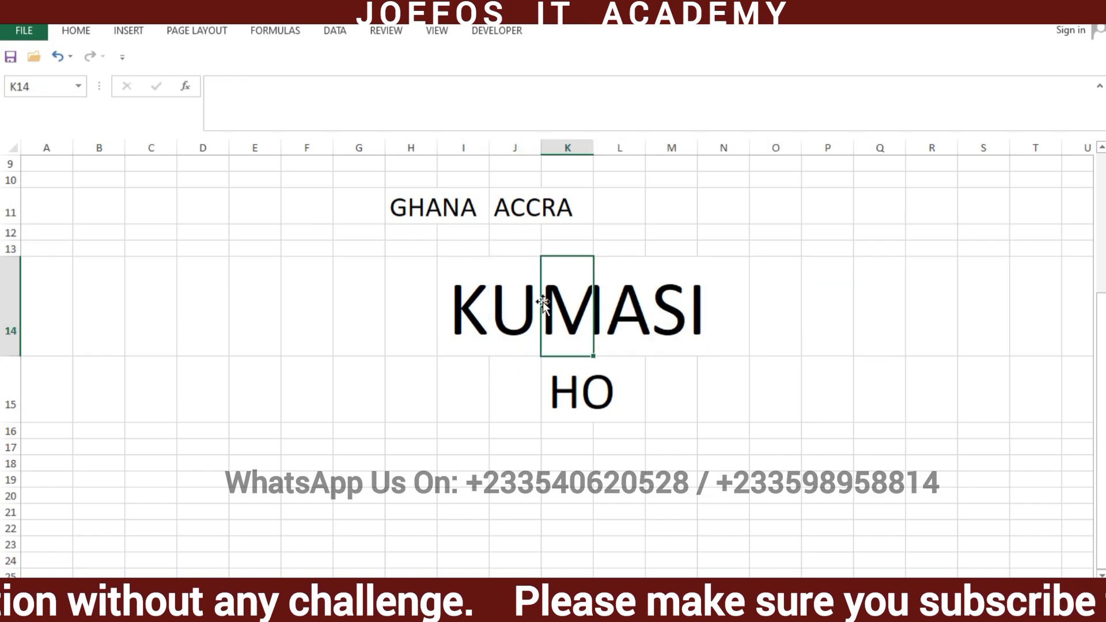
left_click(487, 292)
left_click(526, 275)
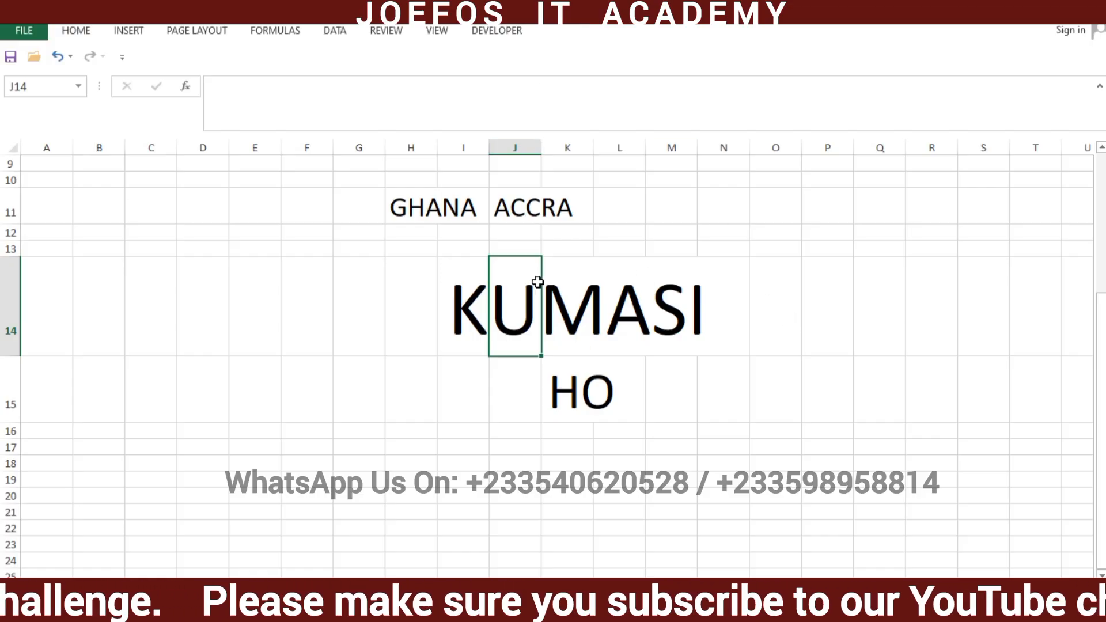
left_click(421, 202)
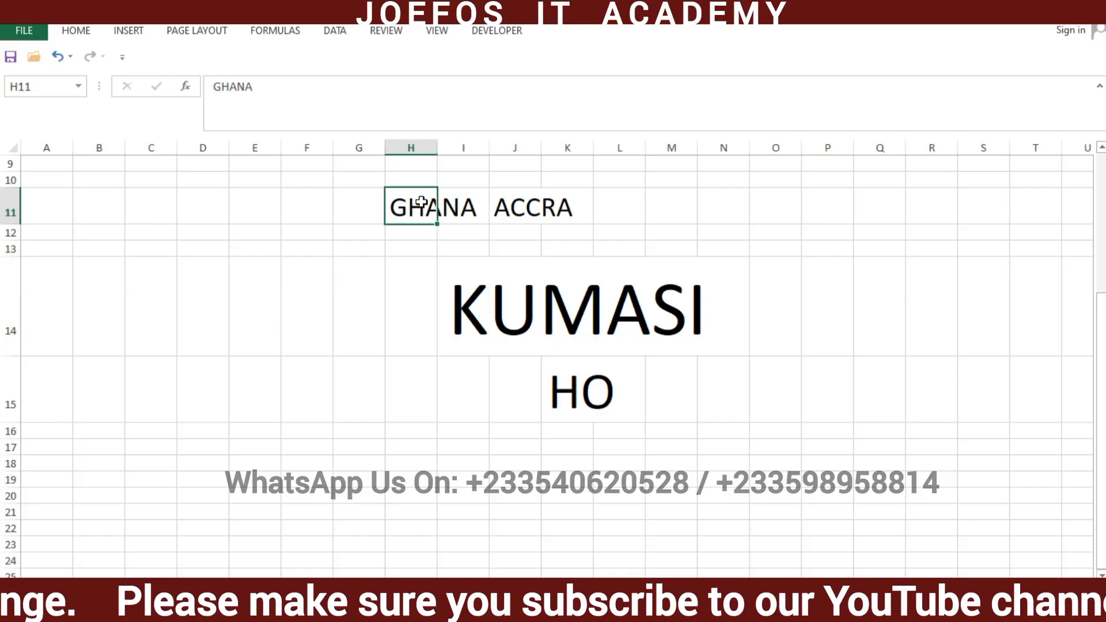
Step: Widen column H to about four times its width so that GHANA fits inside cell H11
left_click(405, 144)
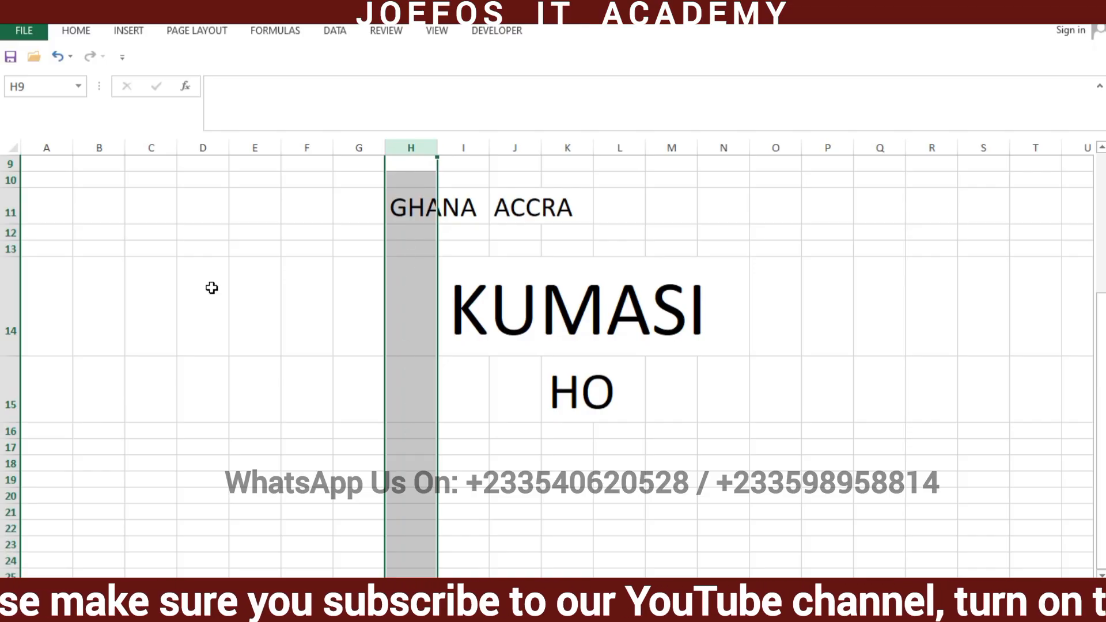
left_click(13, 201)
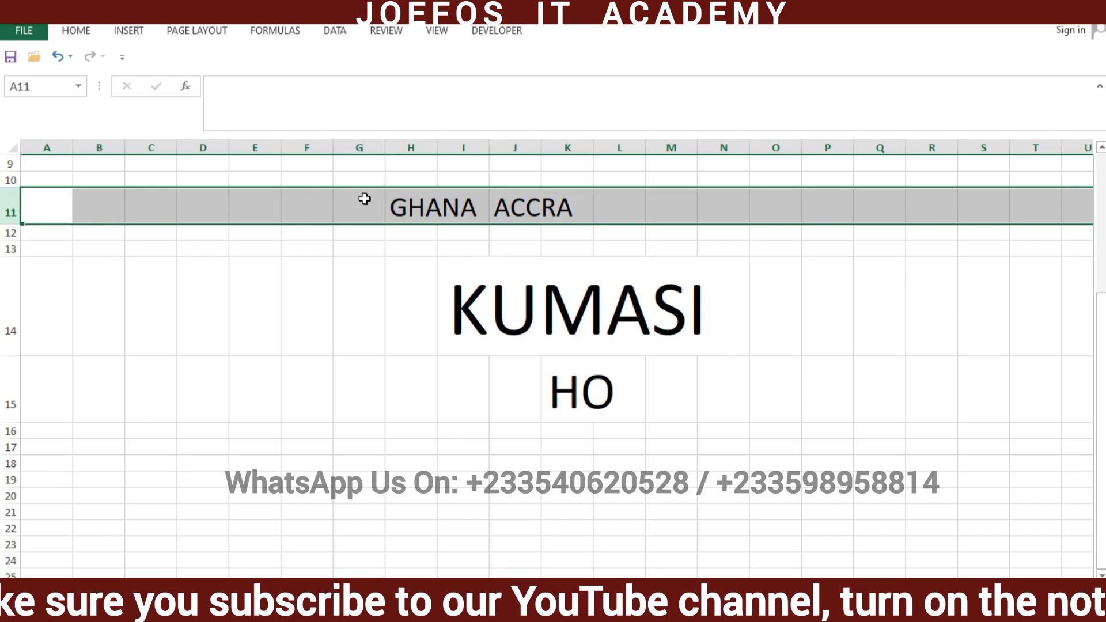
left_click(513, 421)
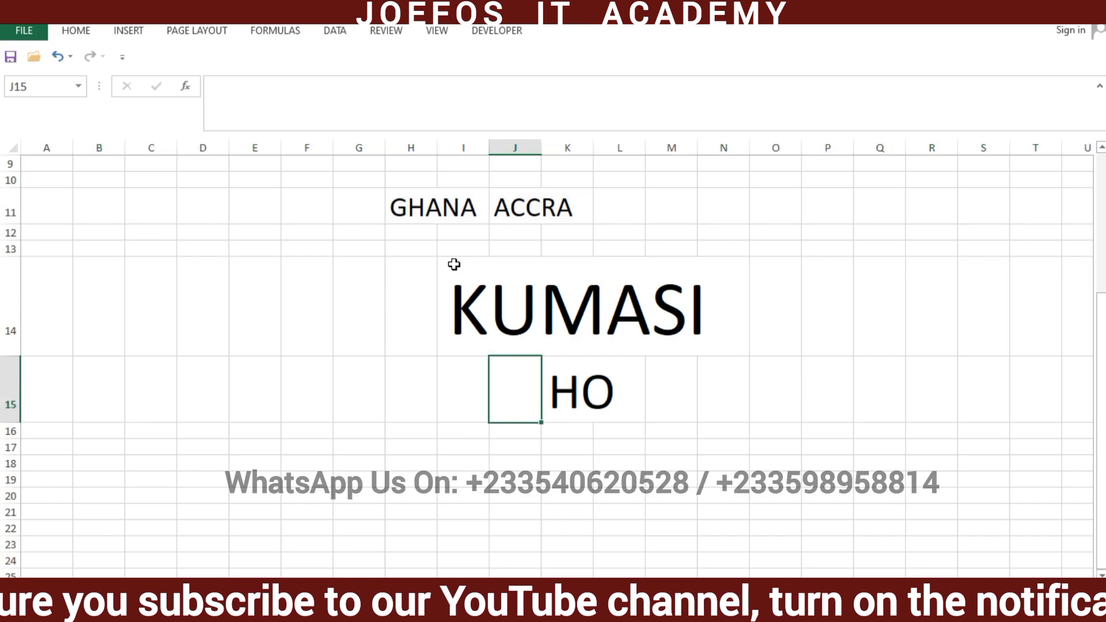
left_click(438, 147)
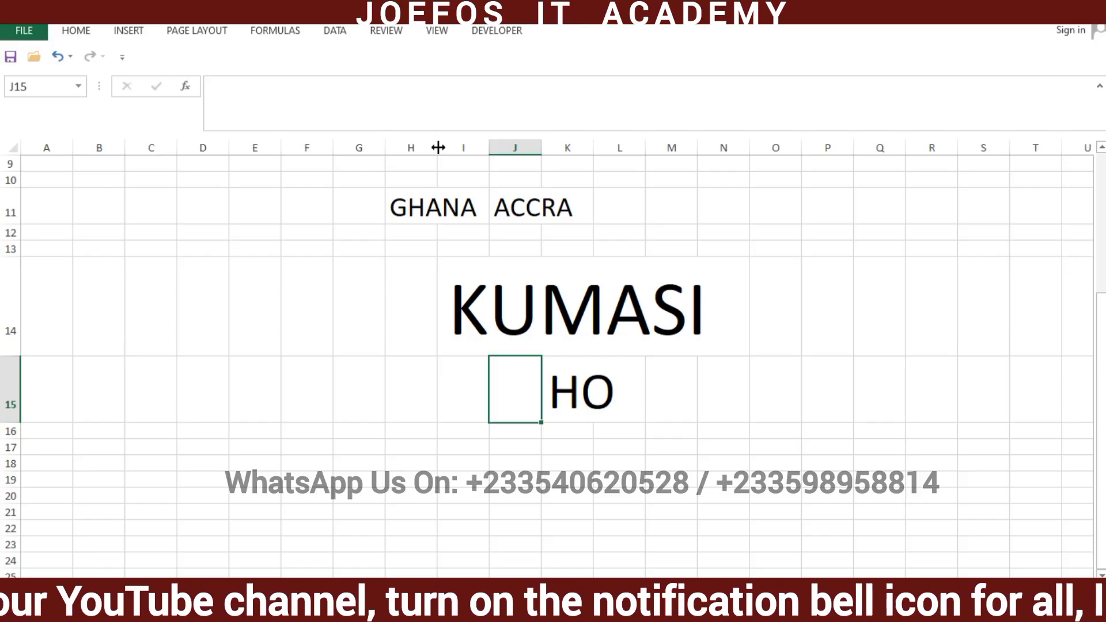
mouse_move(438, 148)
left_mouse_down()
mouse_move(470, 148)
mouse_move(437, 148)
left_mouse_up()
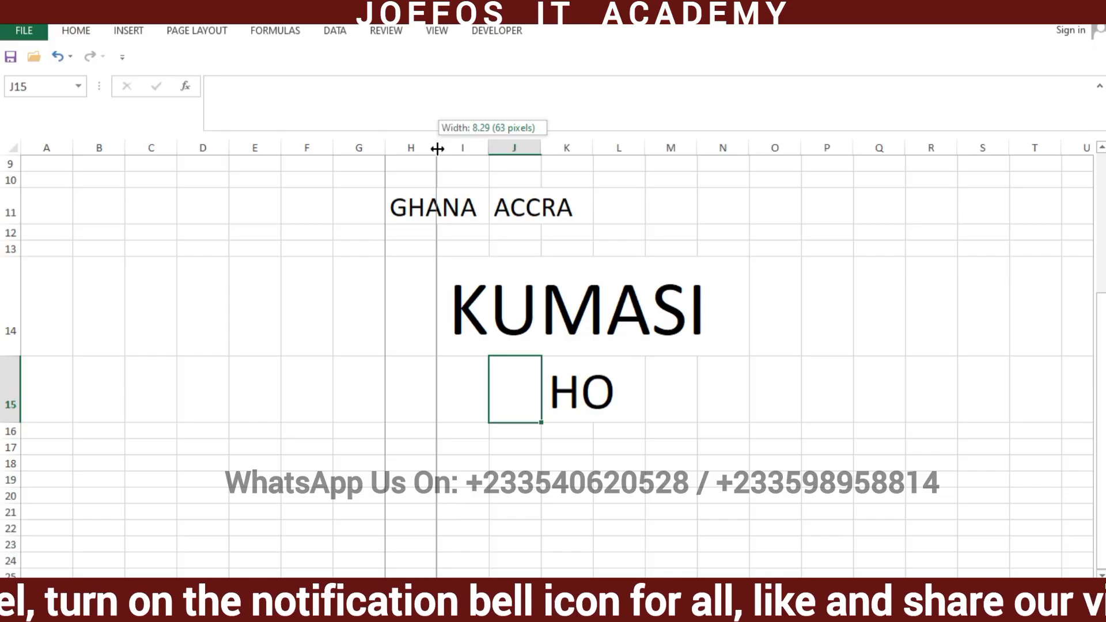
left_click_drag(437, 149, 596, 143)
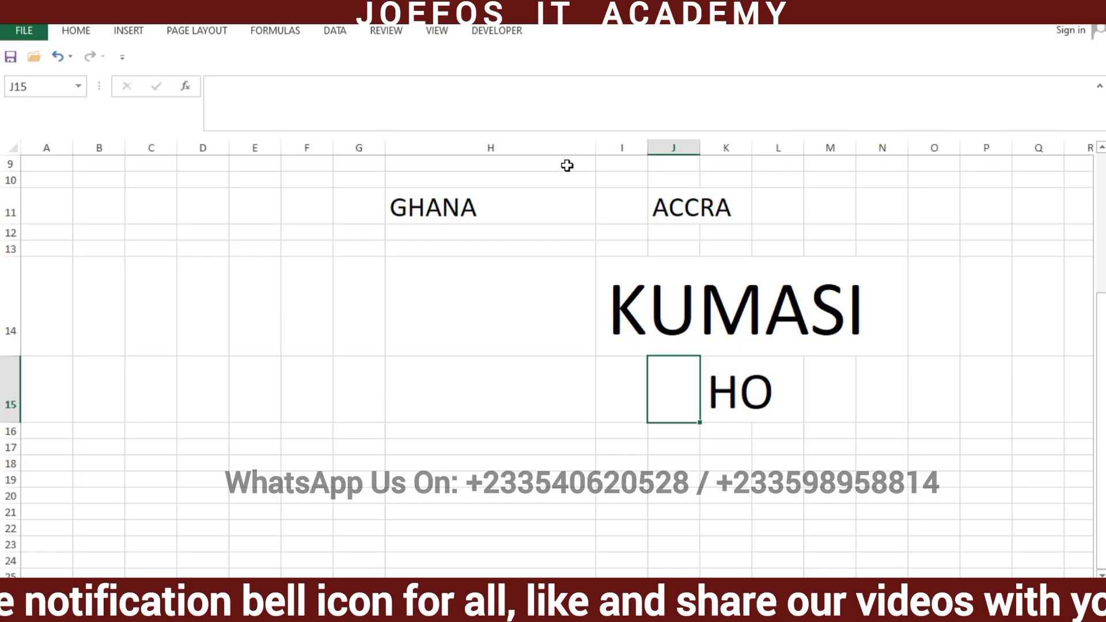
left_click(503, 210)
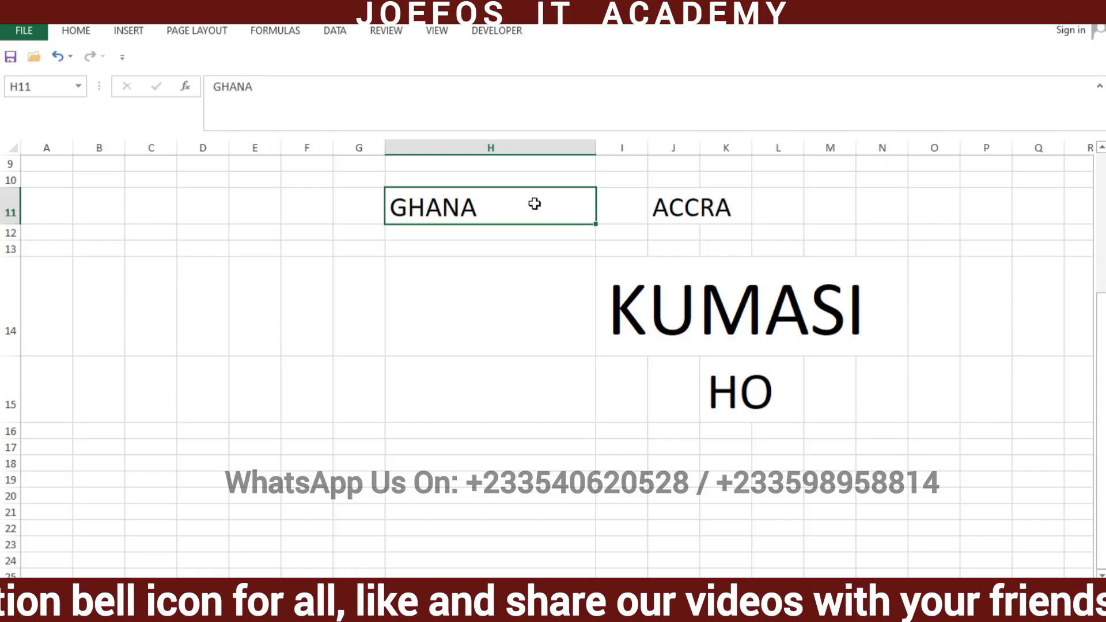
Step: Widen column J to about four times its width so that ACCRA fits inside J11, and check which cells KUMASI covers in row 14
left_click(685, 204)
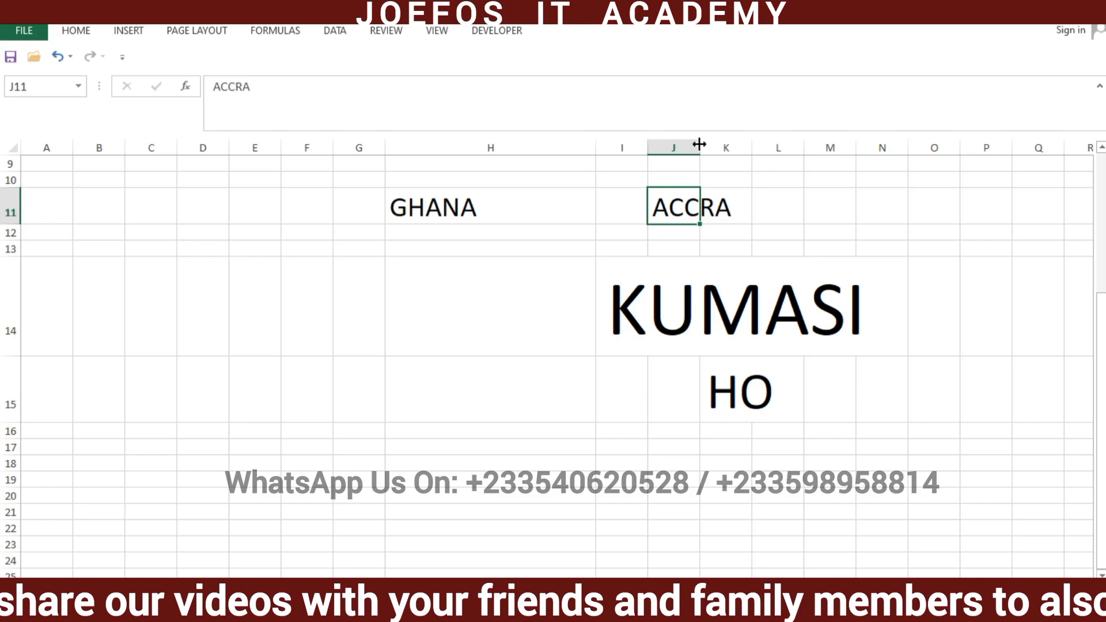
left_click_drag(699, 144, 856, 137)
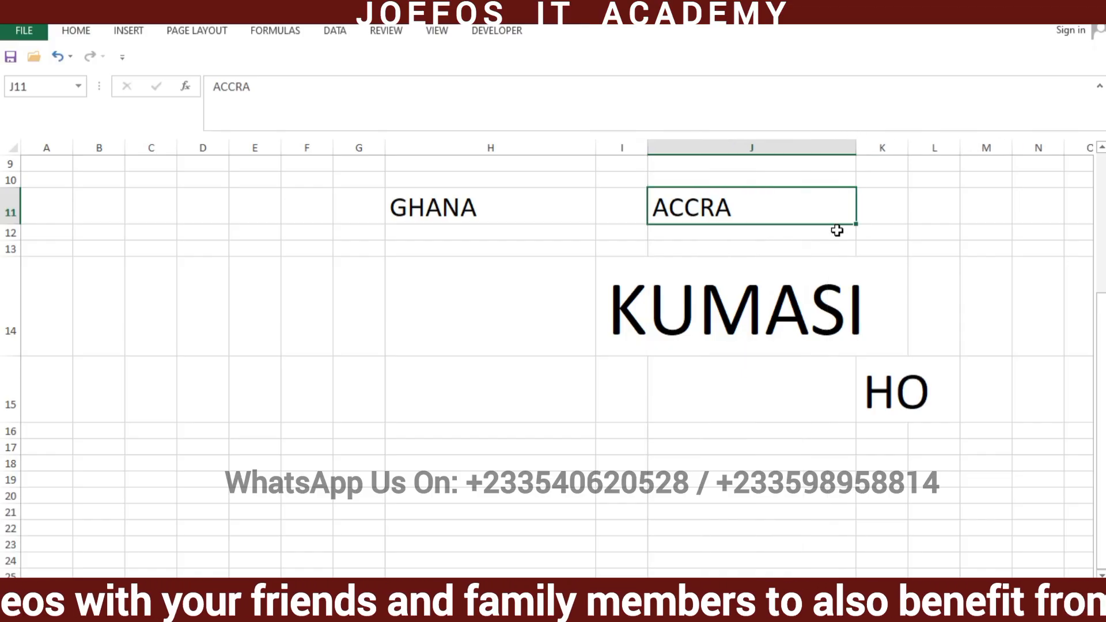
left_click(741, 395)
left_click(690, 324)
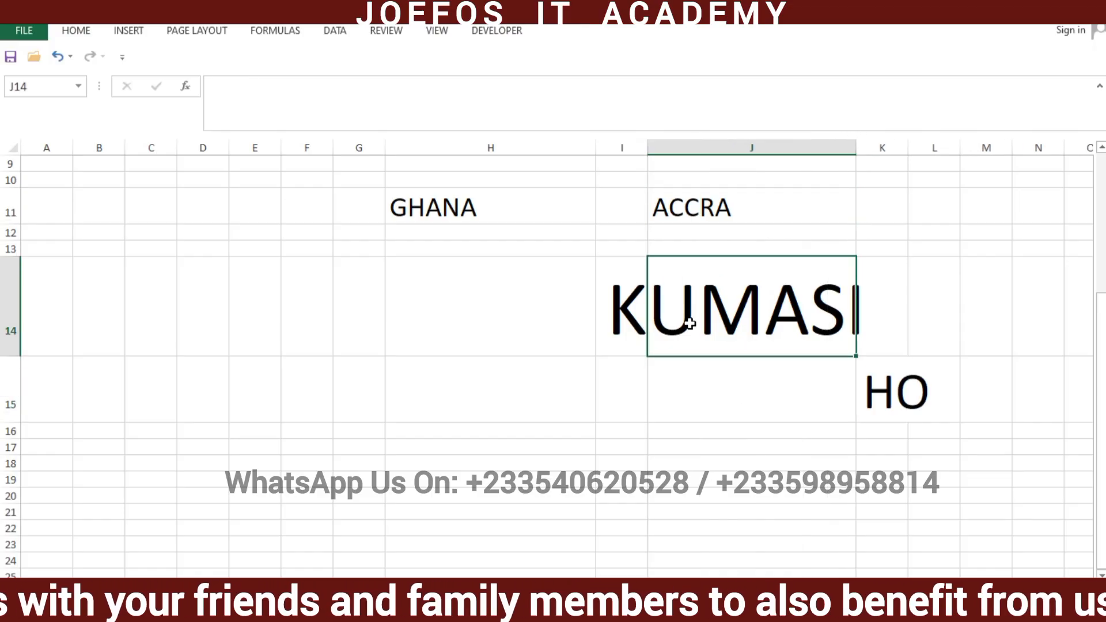
left_click(637, 309)
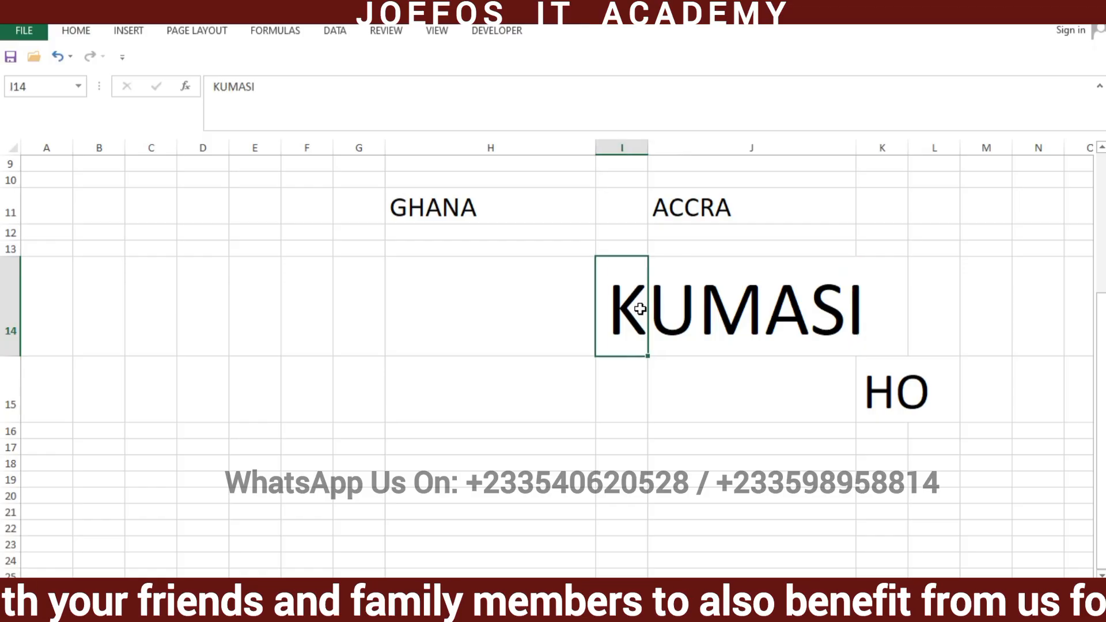
left_click(684, 298)
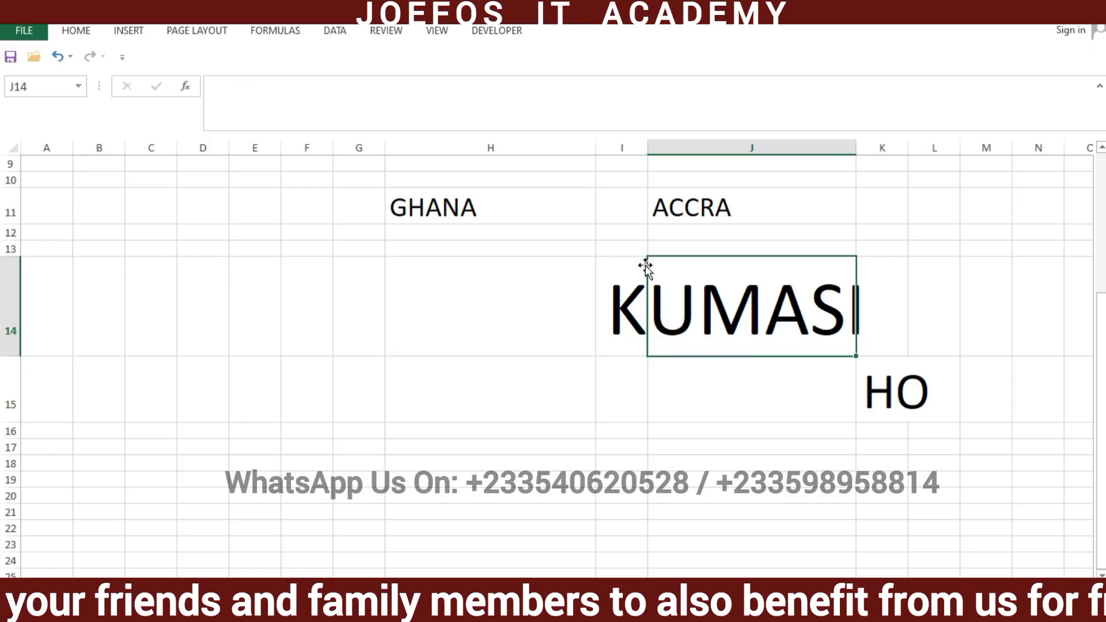
Step: Widen column K to about three times its width so that HO fits inside cell K15
left_click(501, 210)
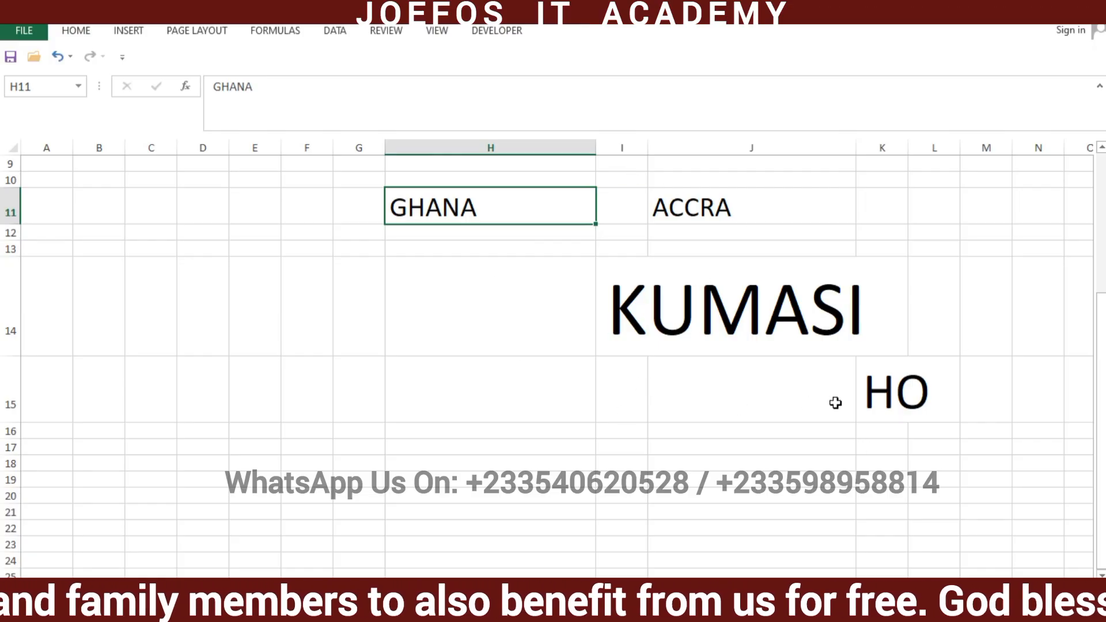
left_click(912, 401)
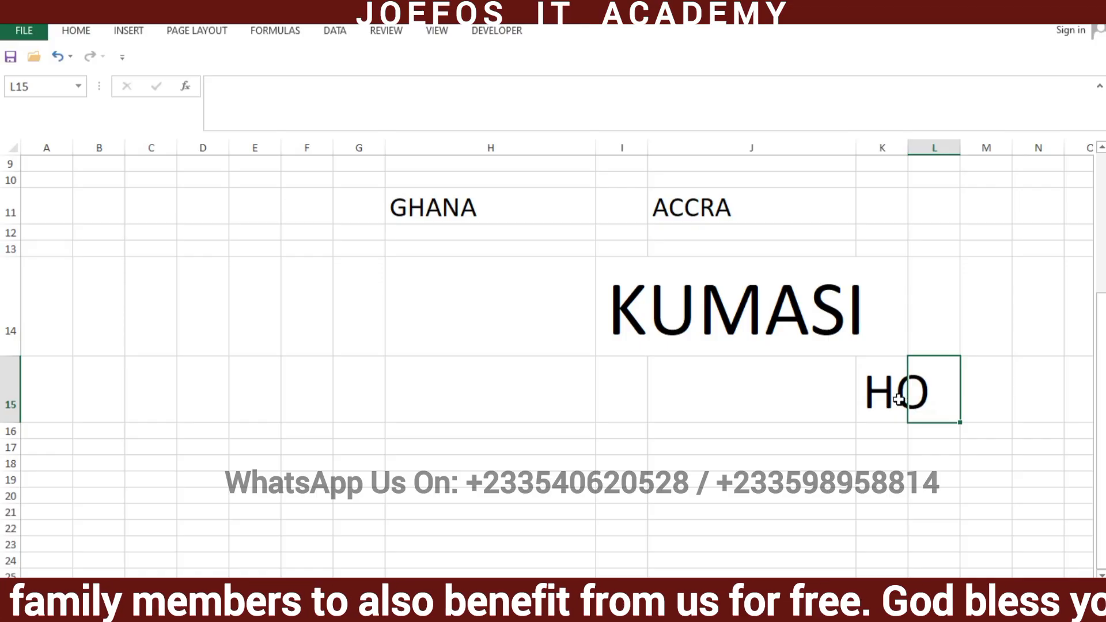
left_click(858, 389)
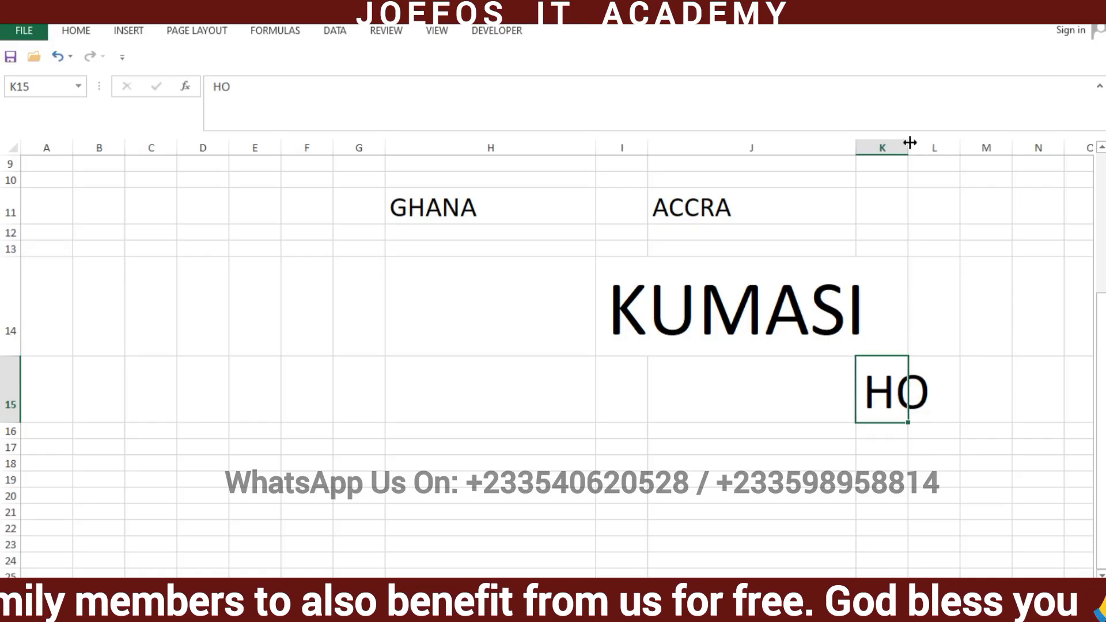
left_click_drag(909, 142, 1012, 142)
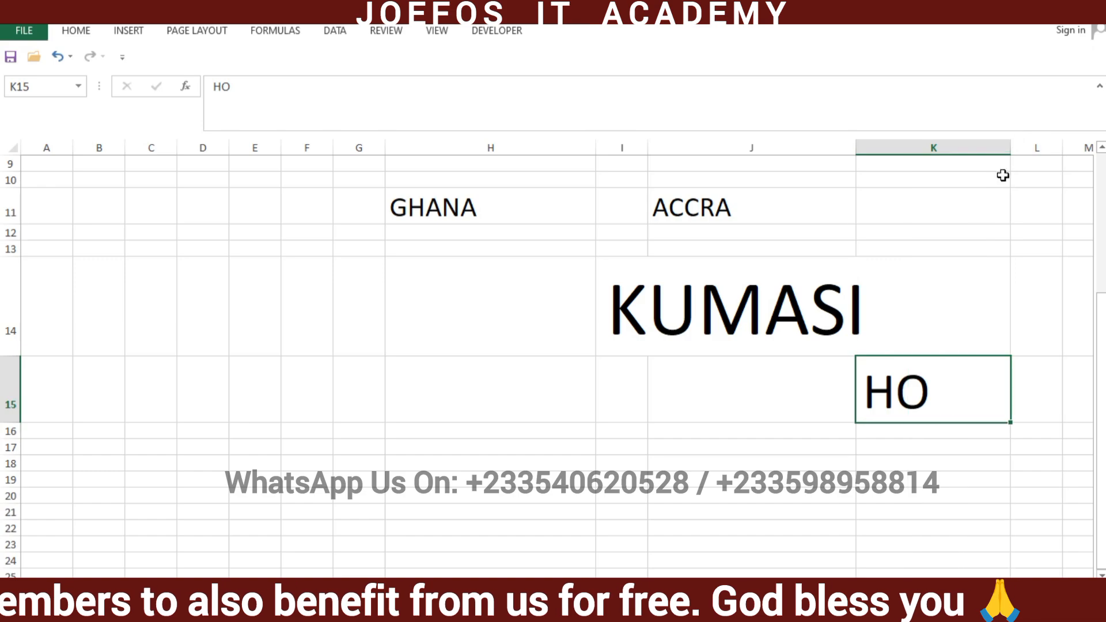
left_click(842, 392)
left_click(909, 388)
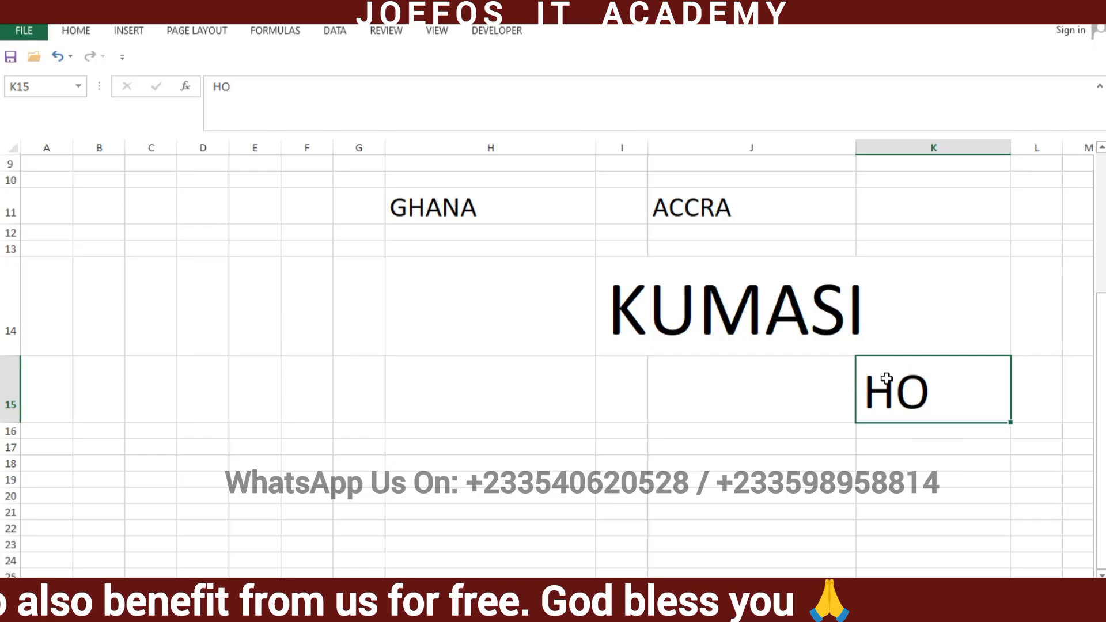
Step: Examine how GHANA, ACCRA and HO fit their widened cells by selecting H11, J11 and K15 in turn
left_click(447, 215)
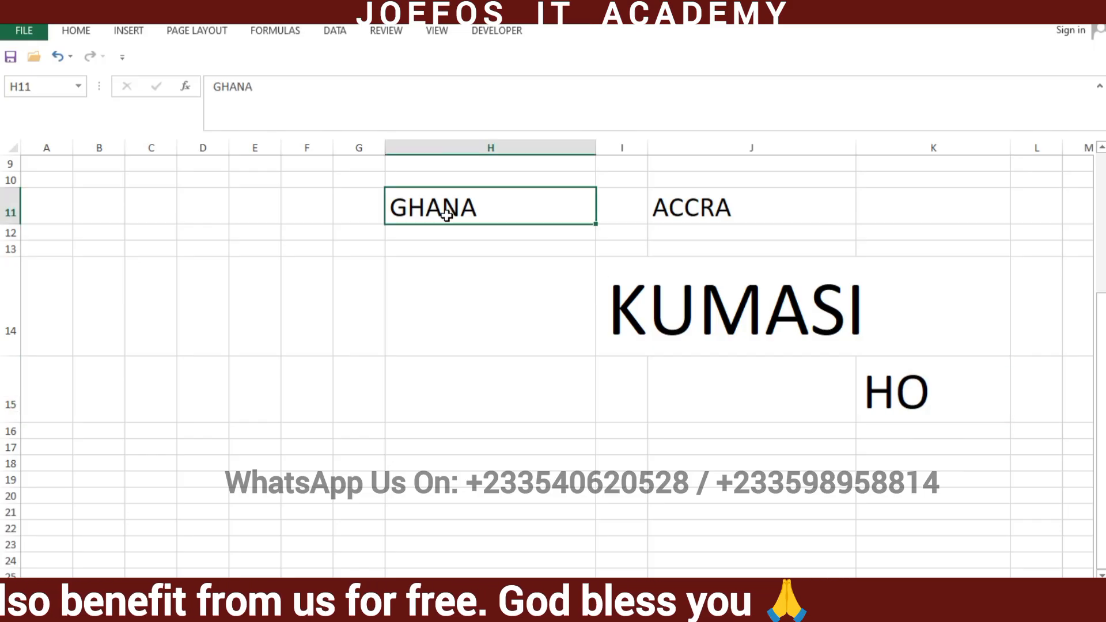
left_click(651, 210)
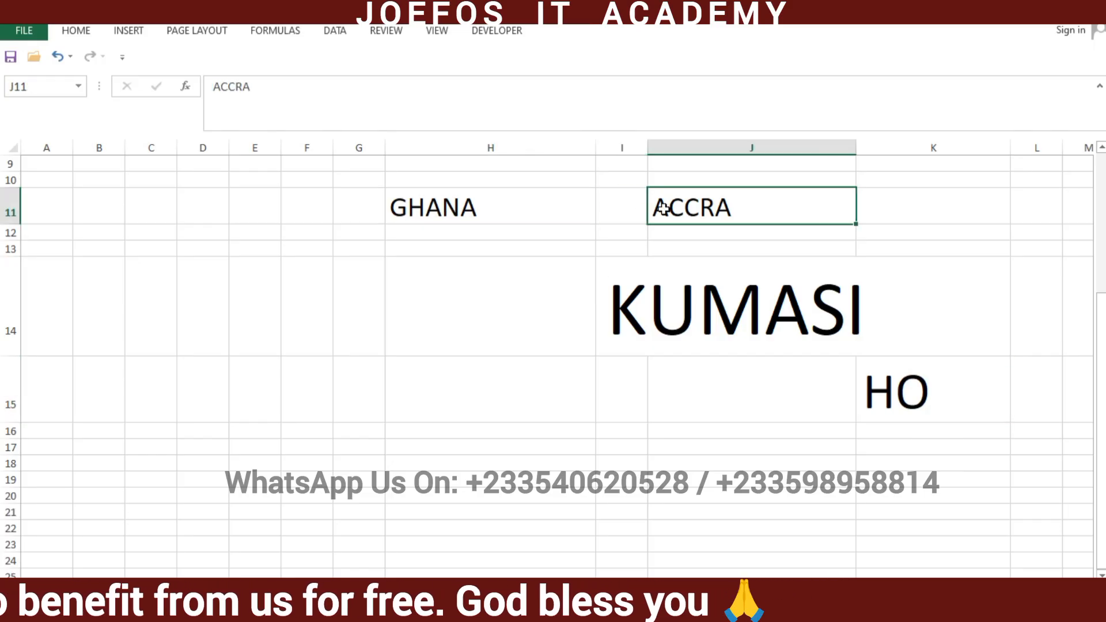
left_click(895, 381)
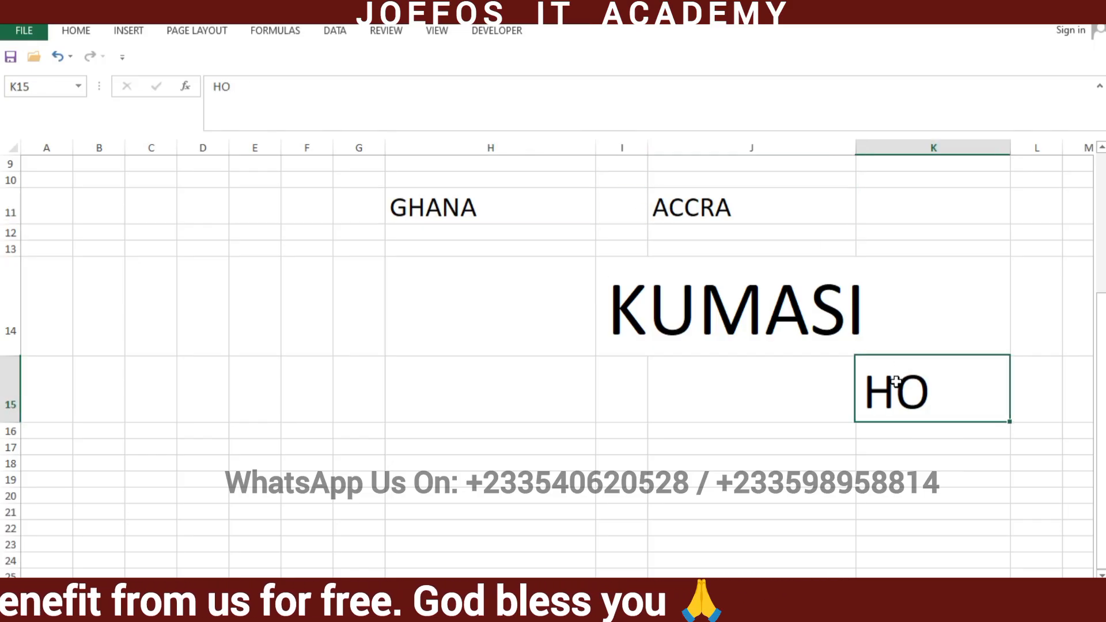
left_click(471, 213)
left_click(679, 211)
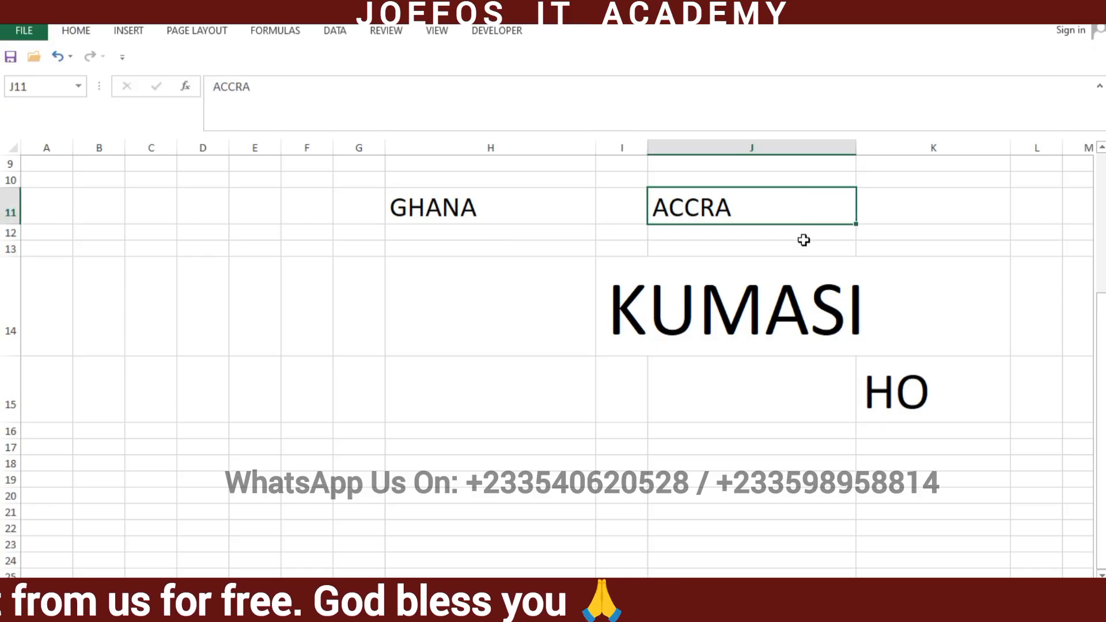
left_click(877, 383)
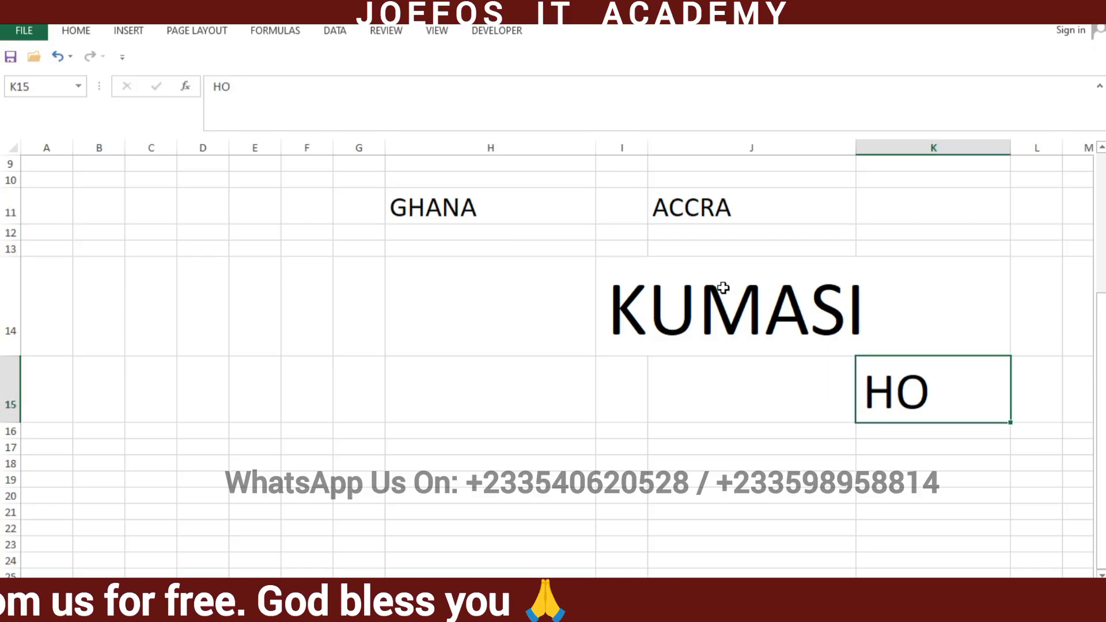
left_click(445, 199)
left_click(689, 198)
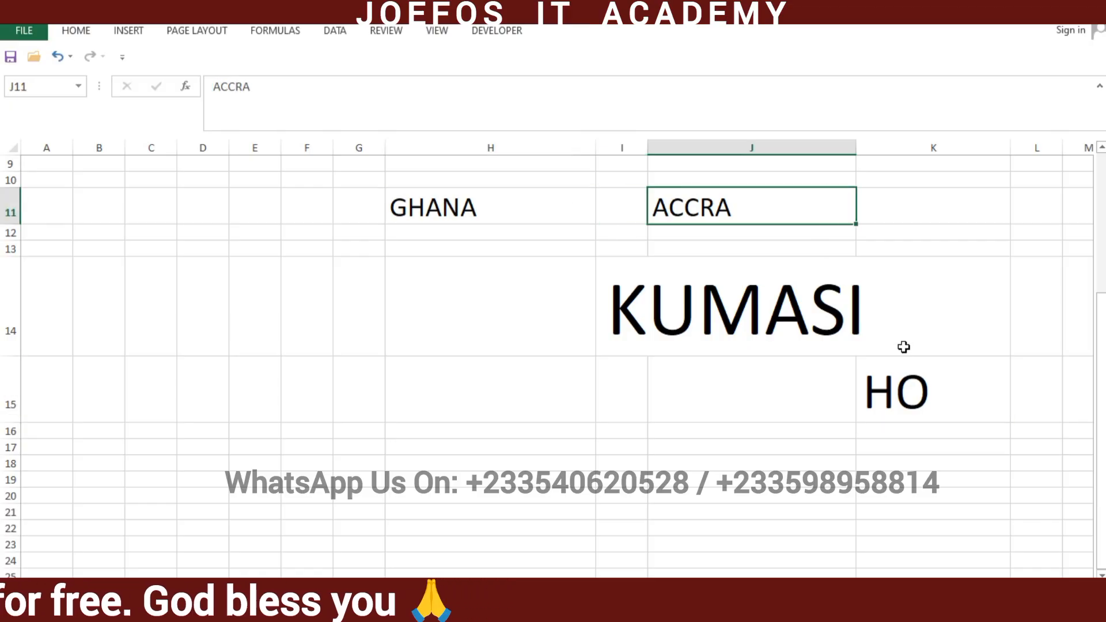
left_click(901, 396)
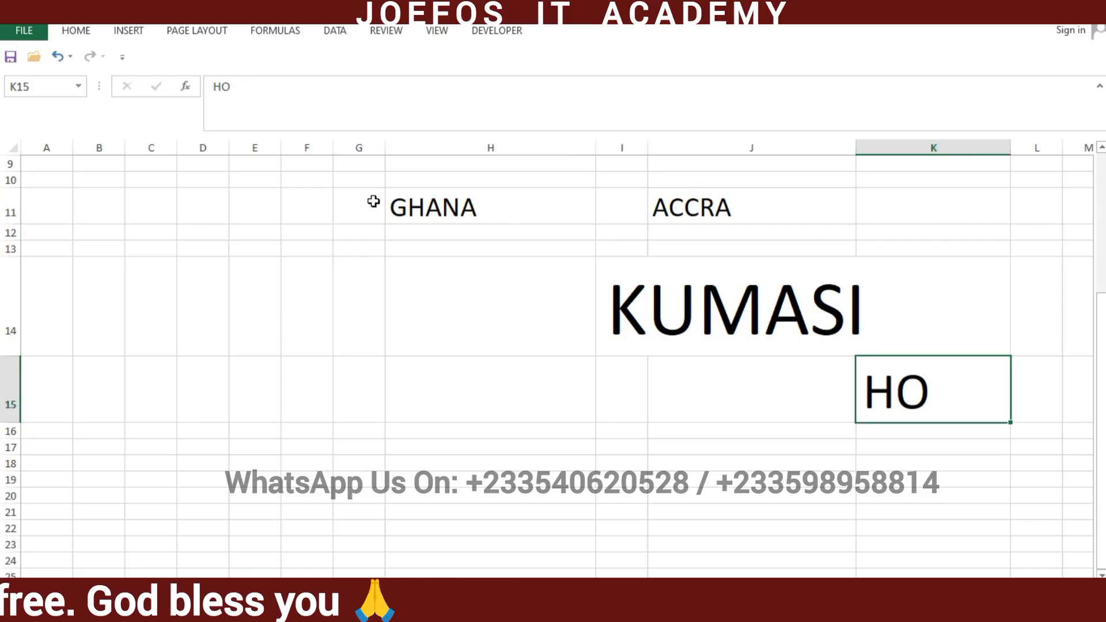